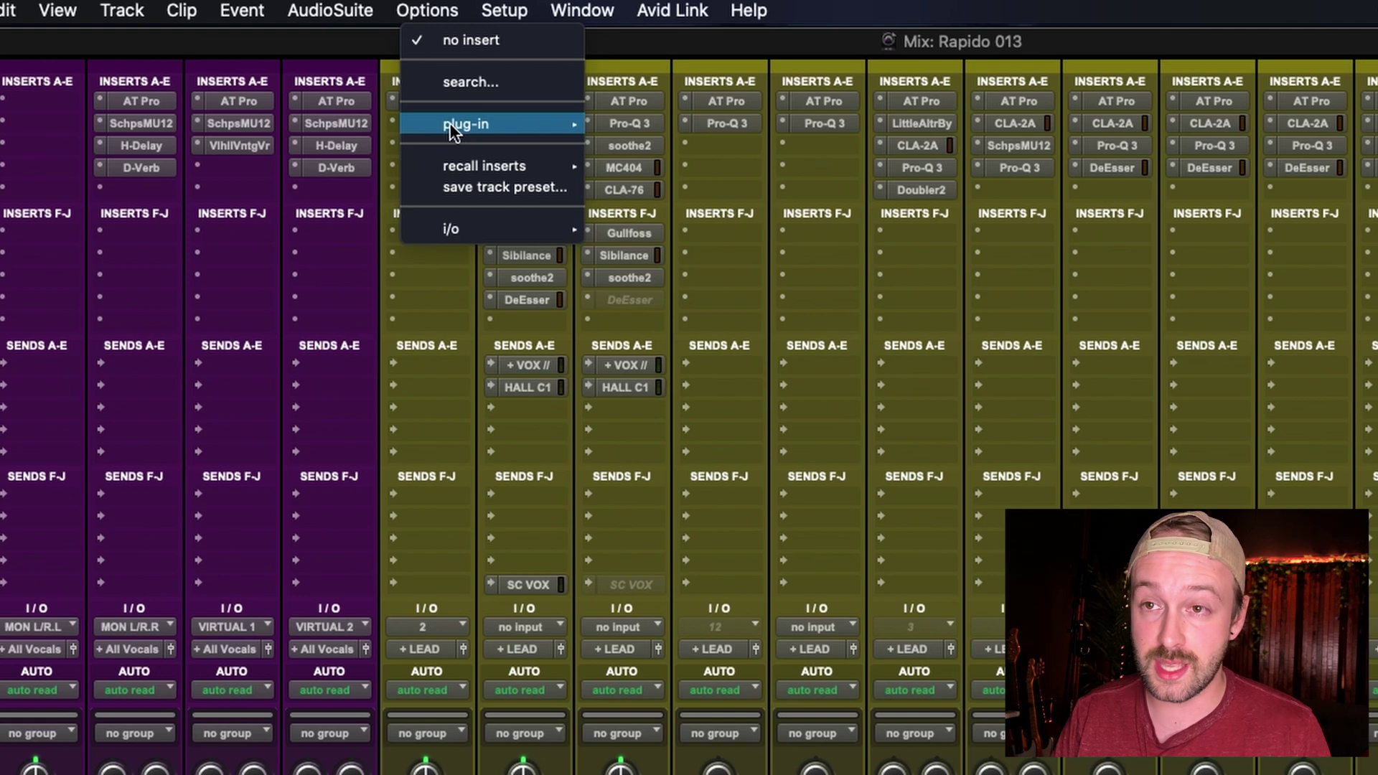
Insert Pro-Q 3 (mono) and soothe2 (mono) on the Verse.cm vocal track's first empty inserts.
type("pro-")
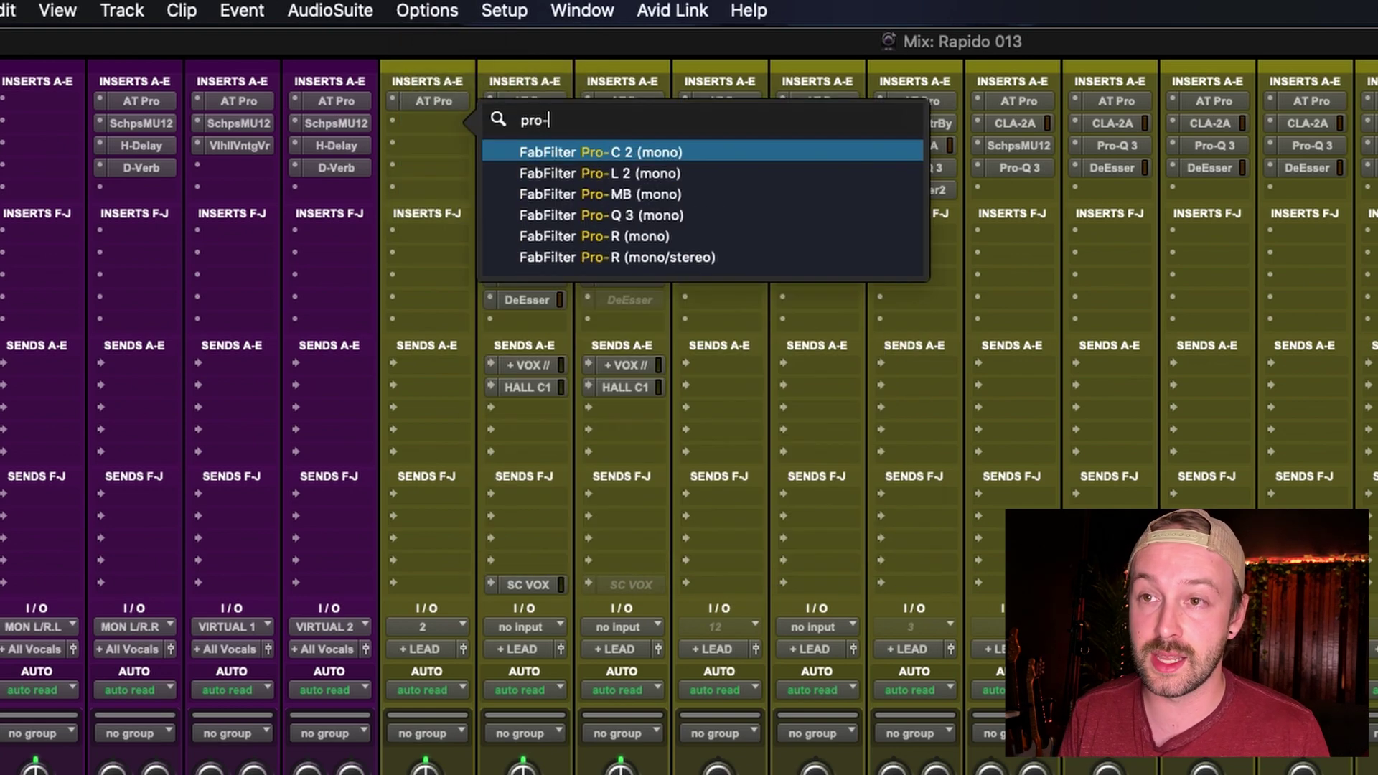
key("Down")
key("Down")
key("Down")
key("Return")
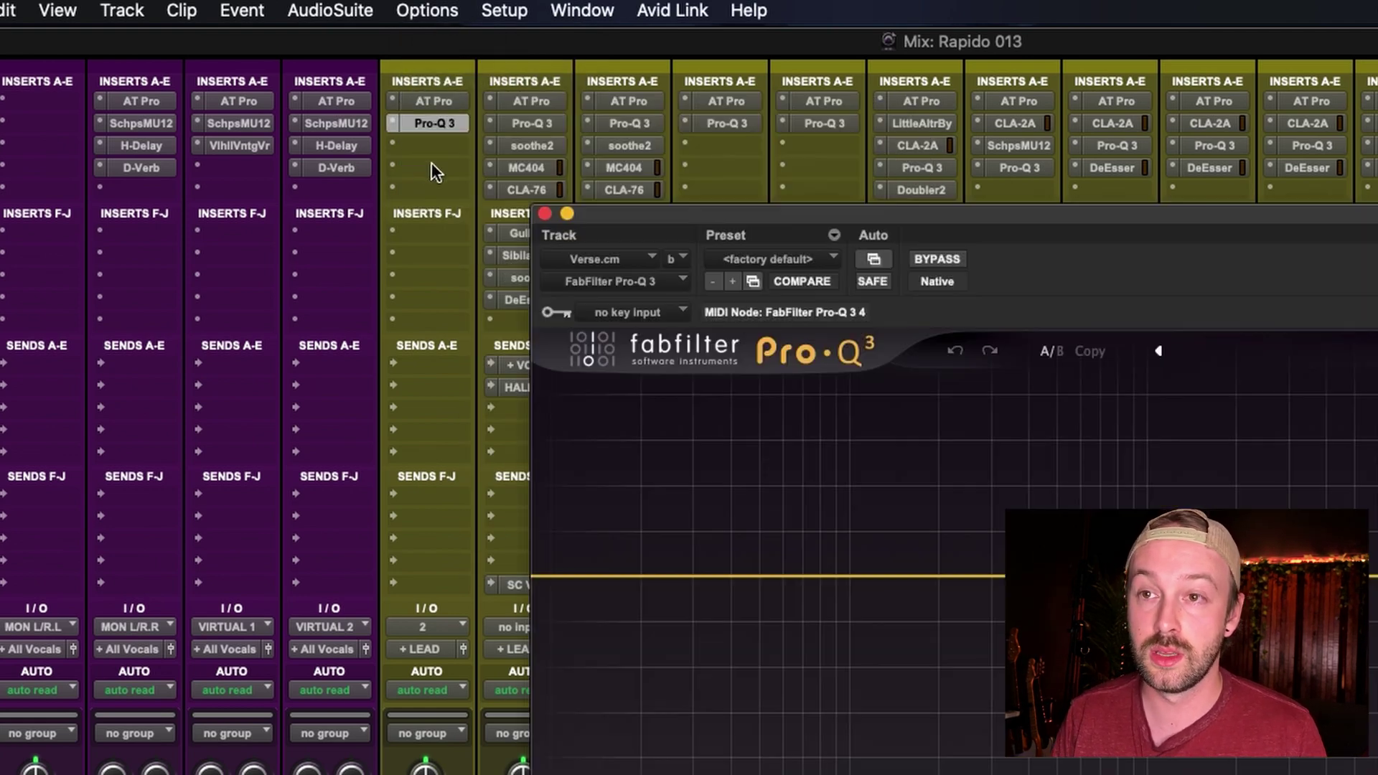
left_click(440, 147)
type("soothe")
key("Down")
key("Return")
Add MC404 Multi-Band and CLA-76 to the next insert slots, CLA-76 in the fifth.
left_click(445, 167)
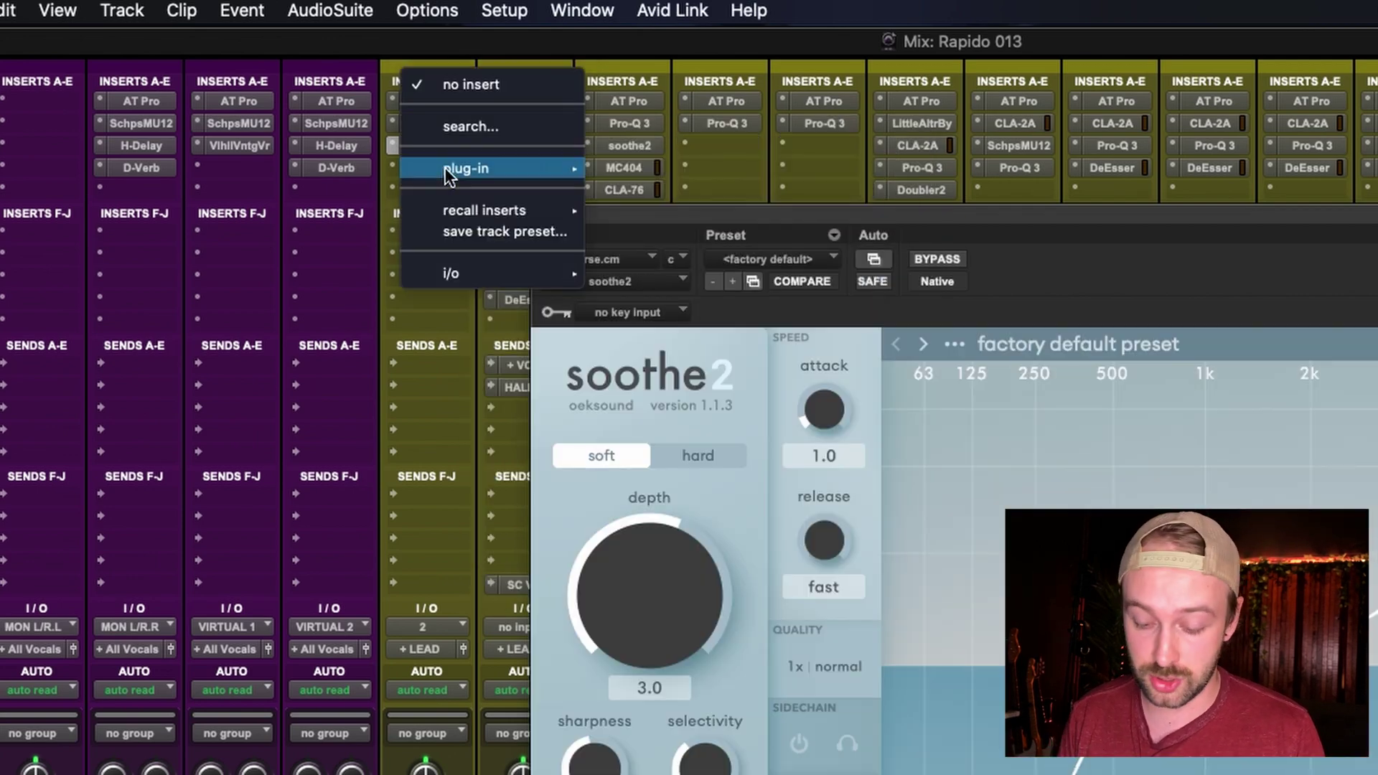
type("mc404")
key("Escape")
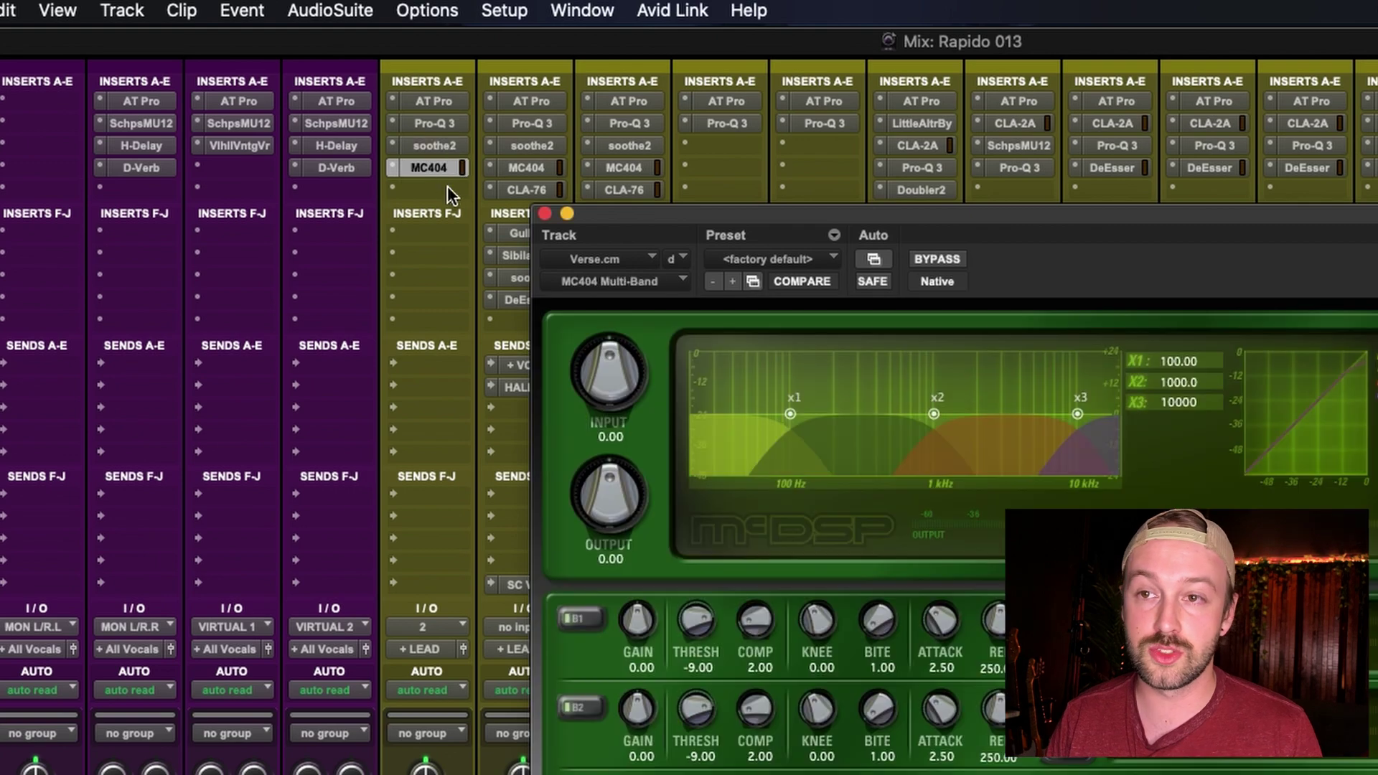
left_click(445, 185)
type("cla")
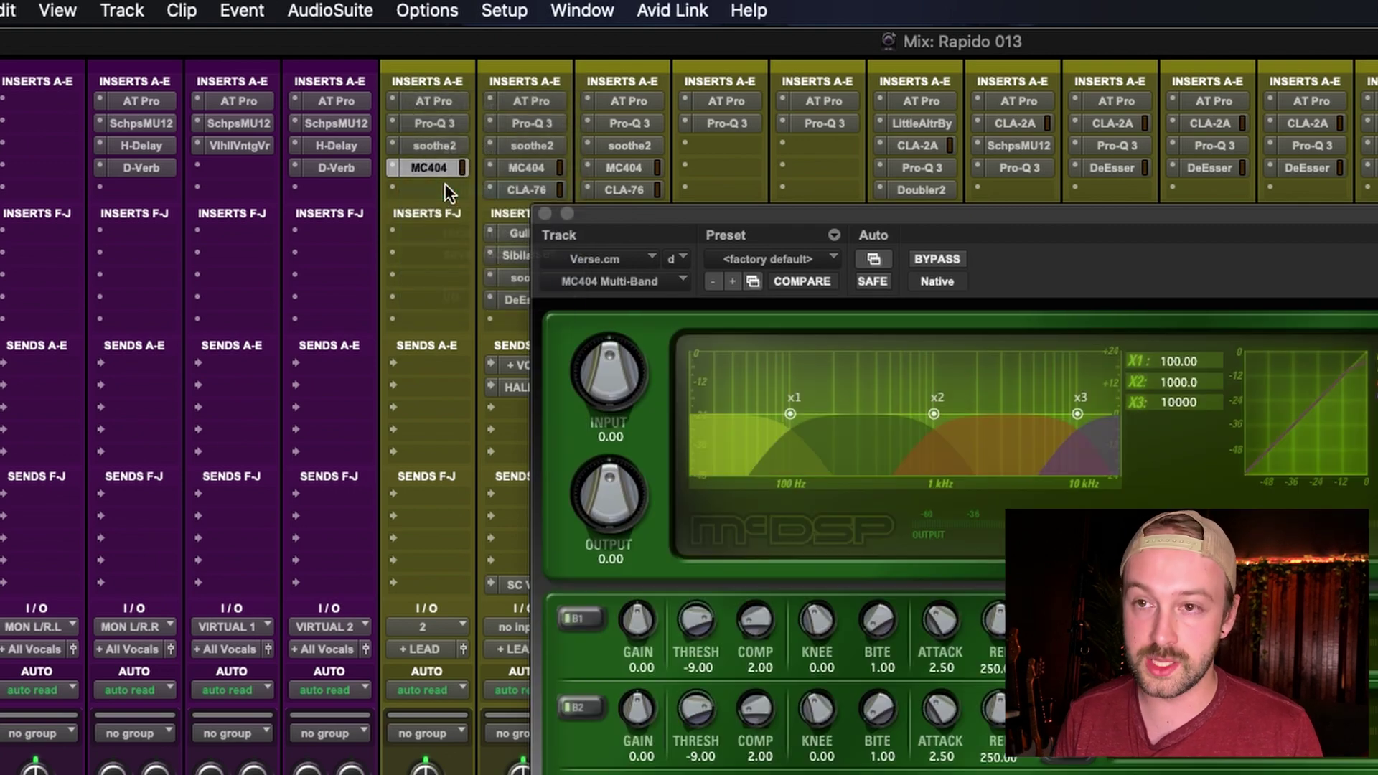
key("Down")
key("Down")
key("Down")
key("Down")
key("Down")
key("Return")
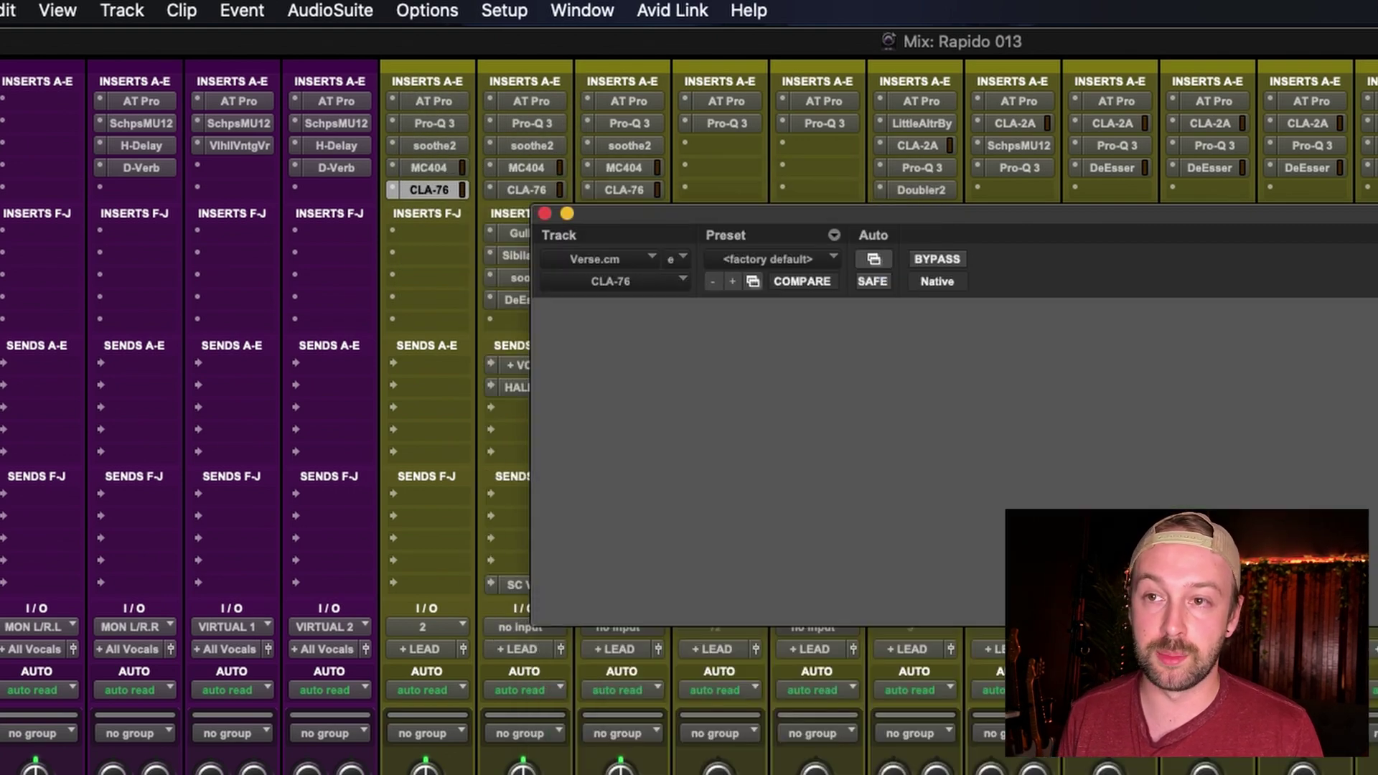
Set the Pro-Q 3, soothe2 and MC404 inserts to no insert, leaving CLA-76.
left_click(392, 126)
key("Escape")
left_click(393, 145)
left_click(446, 58)
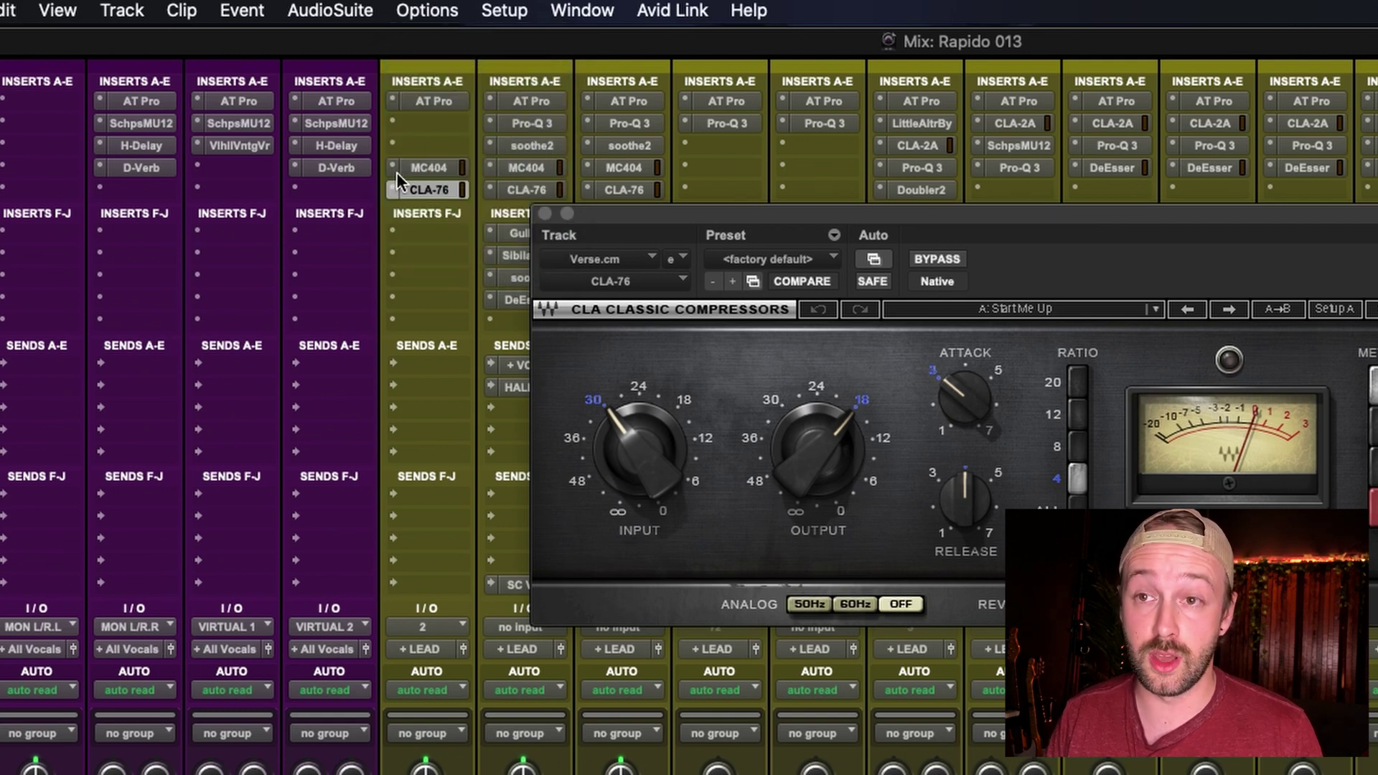
left_click(394, 169)
left_click(423, 89)
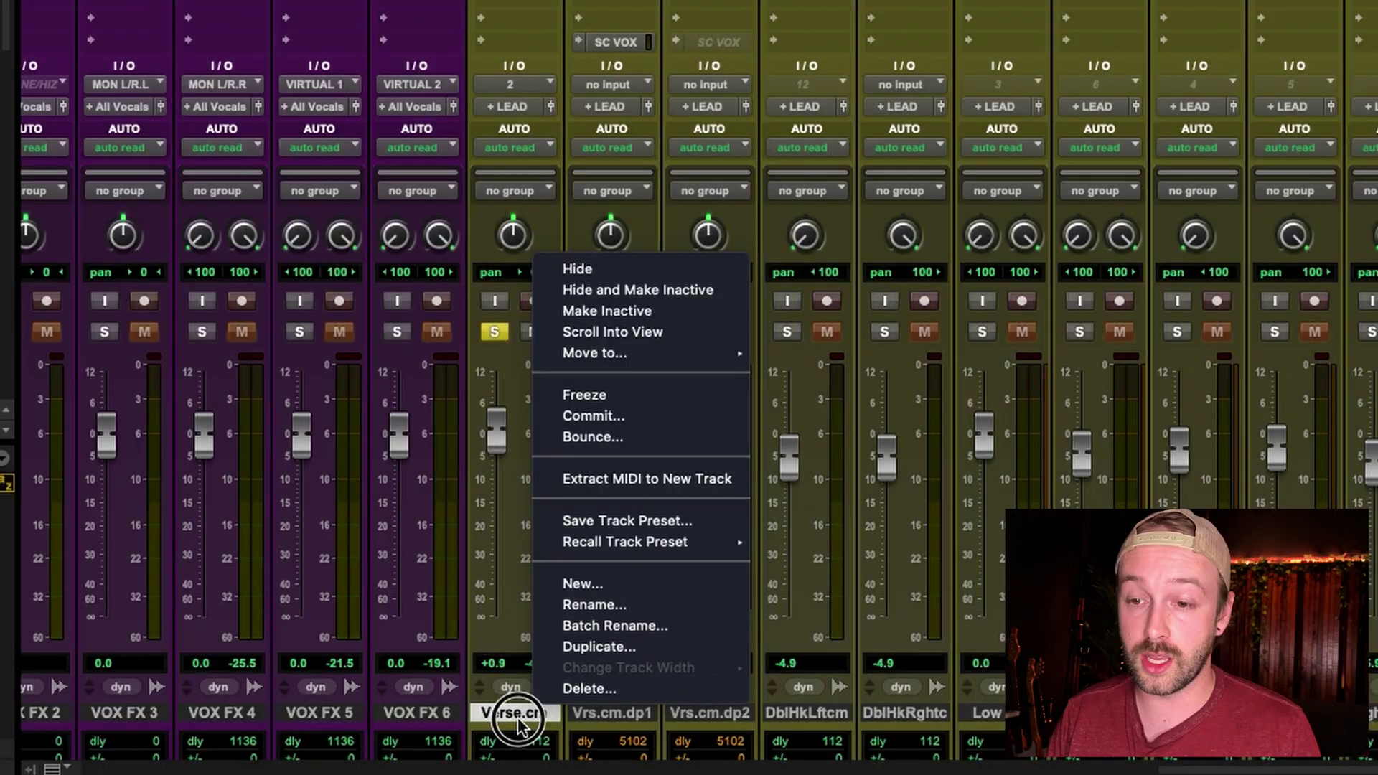
Recall the Avid > Jace Verse track preset from the Verse.cm track's menu.
left_click(511, 713)
right_click(515, 710)
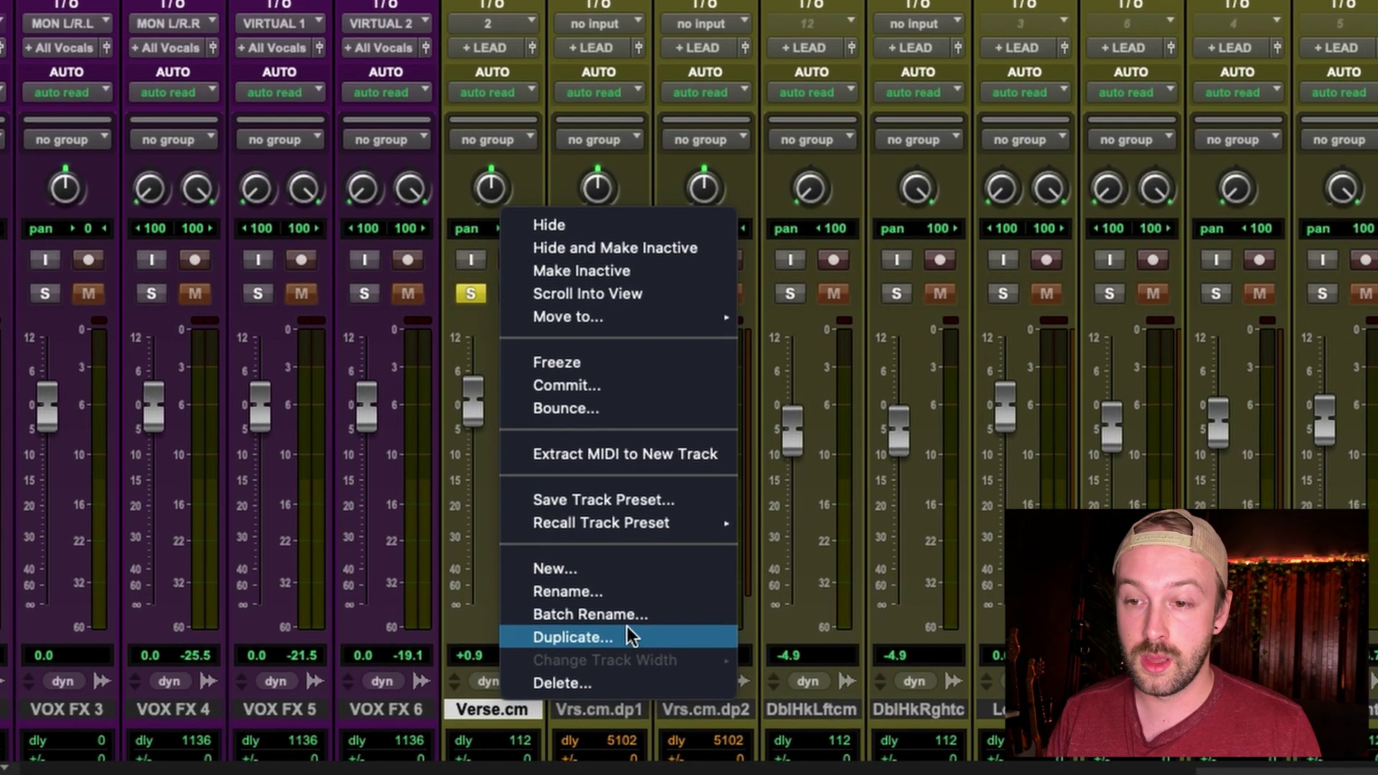
mouse_move(646, 543)
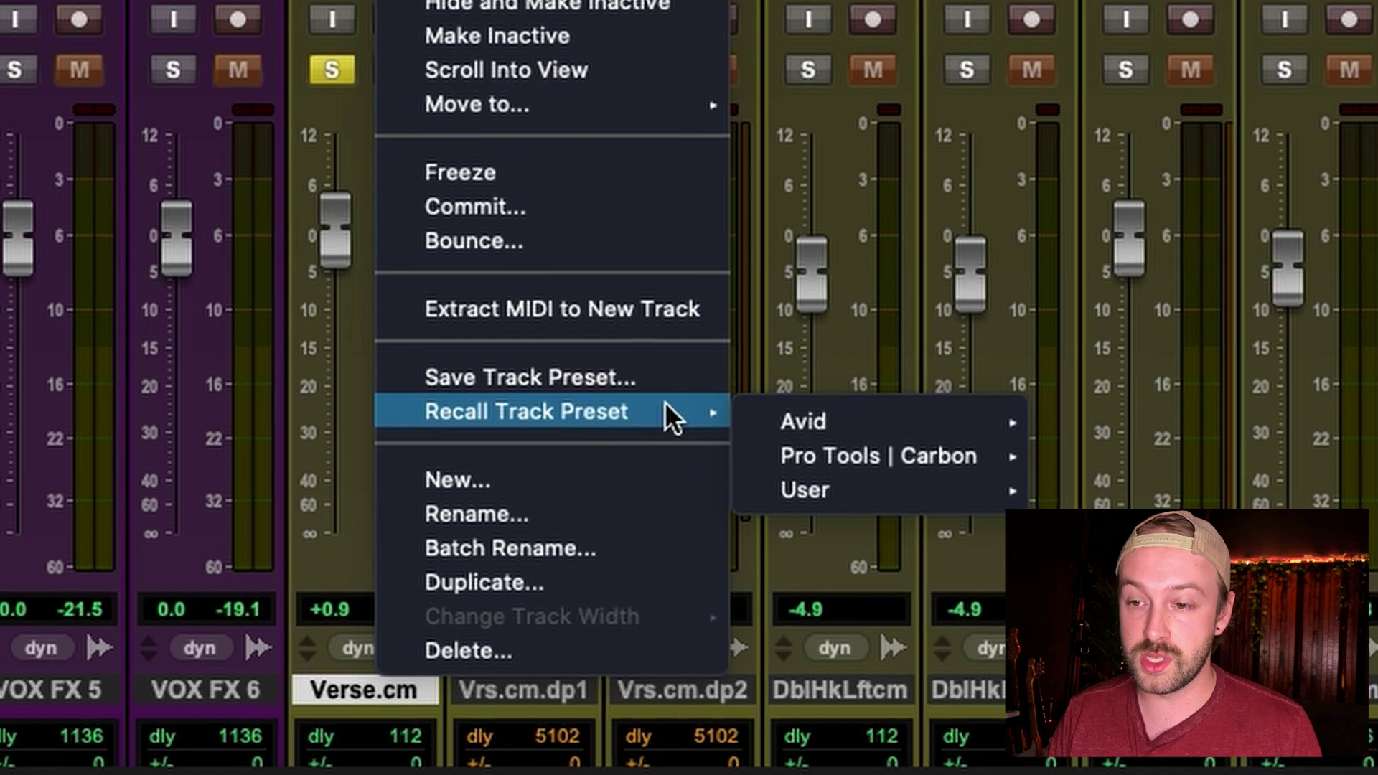
mouse_move(920, 422)
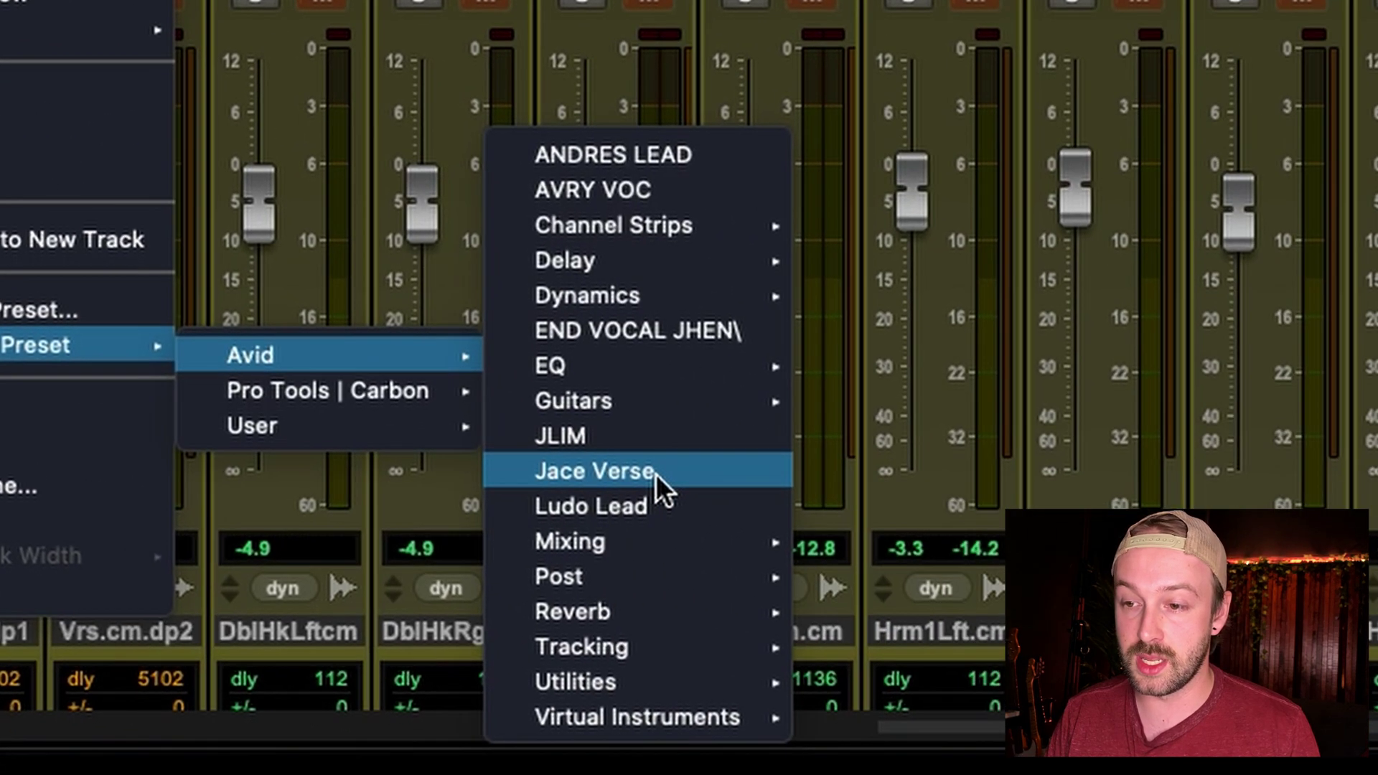
left_click(656, 474)
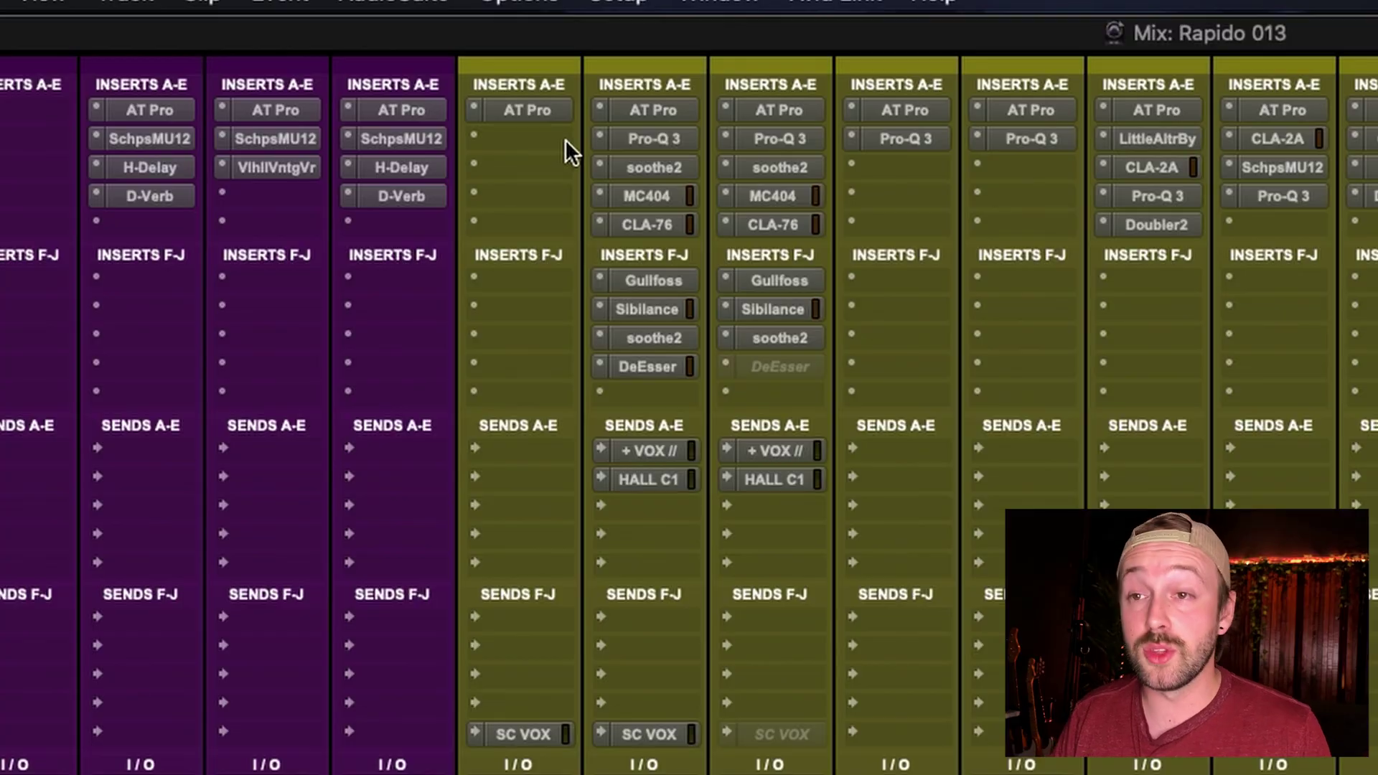
Insert Pro-Q 3 in the second insert slot and soothe2 (mono) in the third on Verse.cm.
left_click(565, 140)
type("pro-")
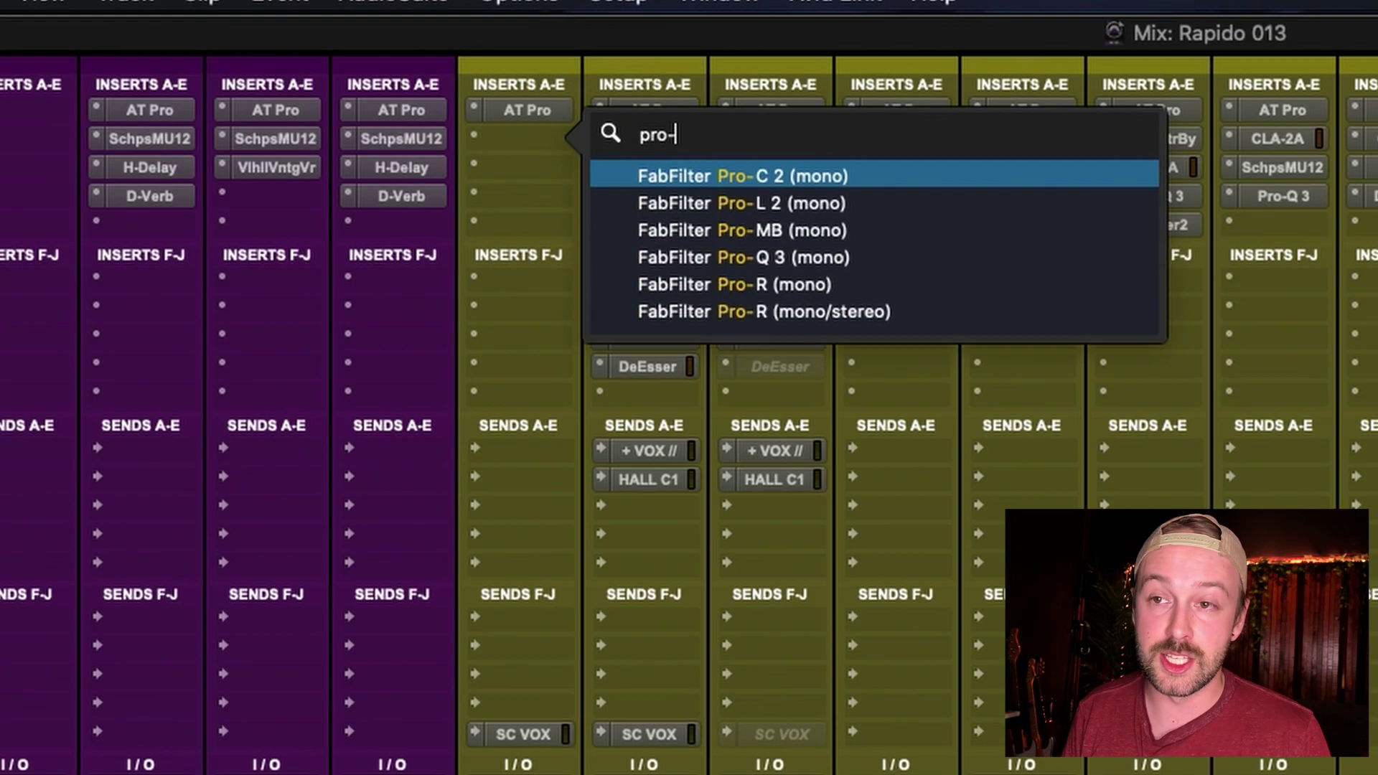
type("q")
key("Return")
left_click(522, 167)
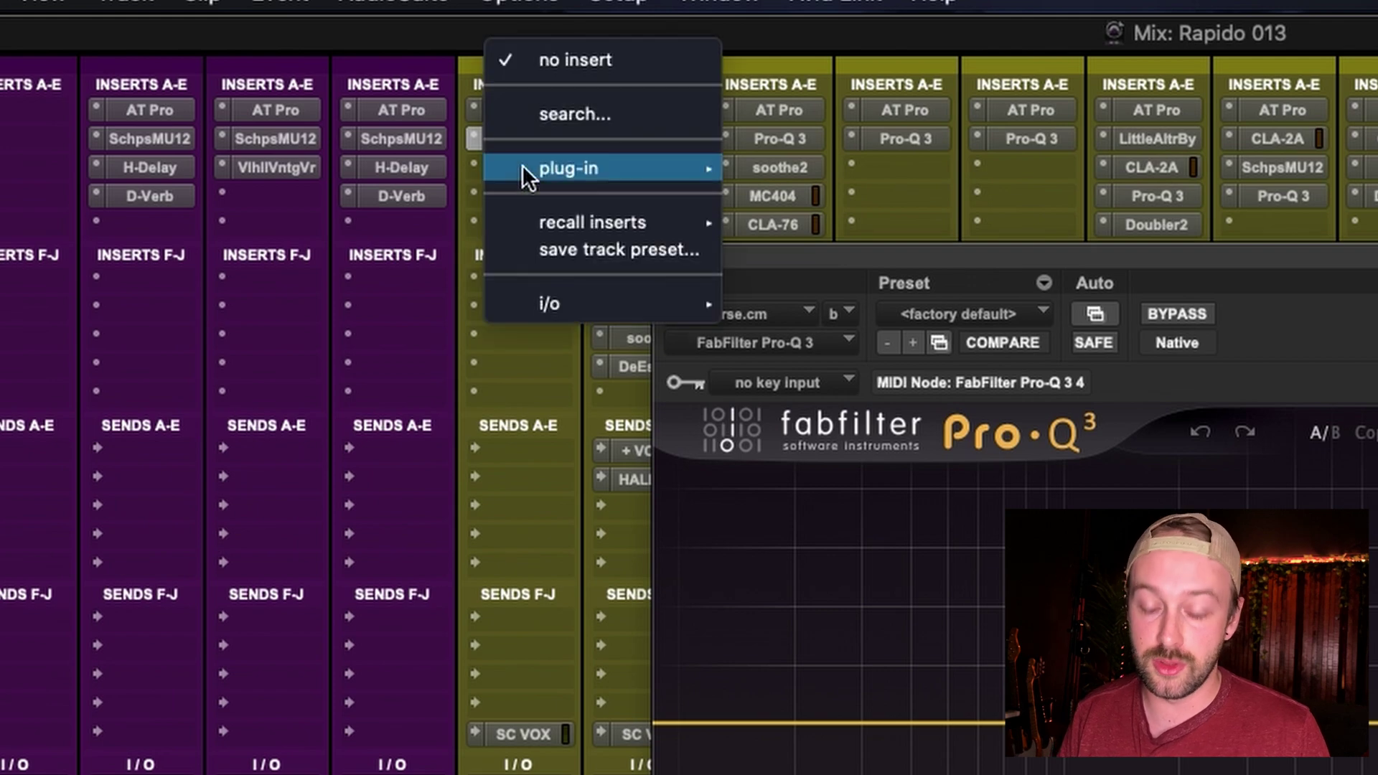
type("soothe")
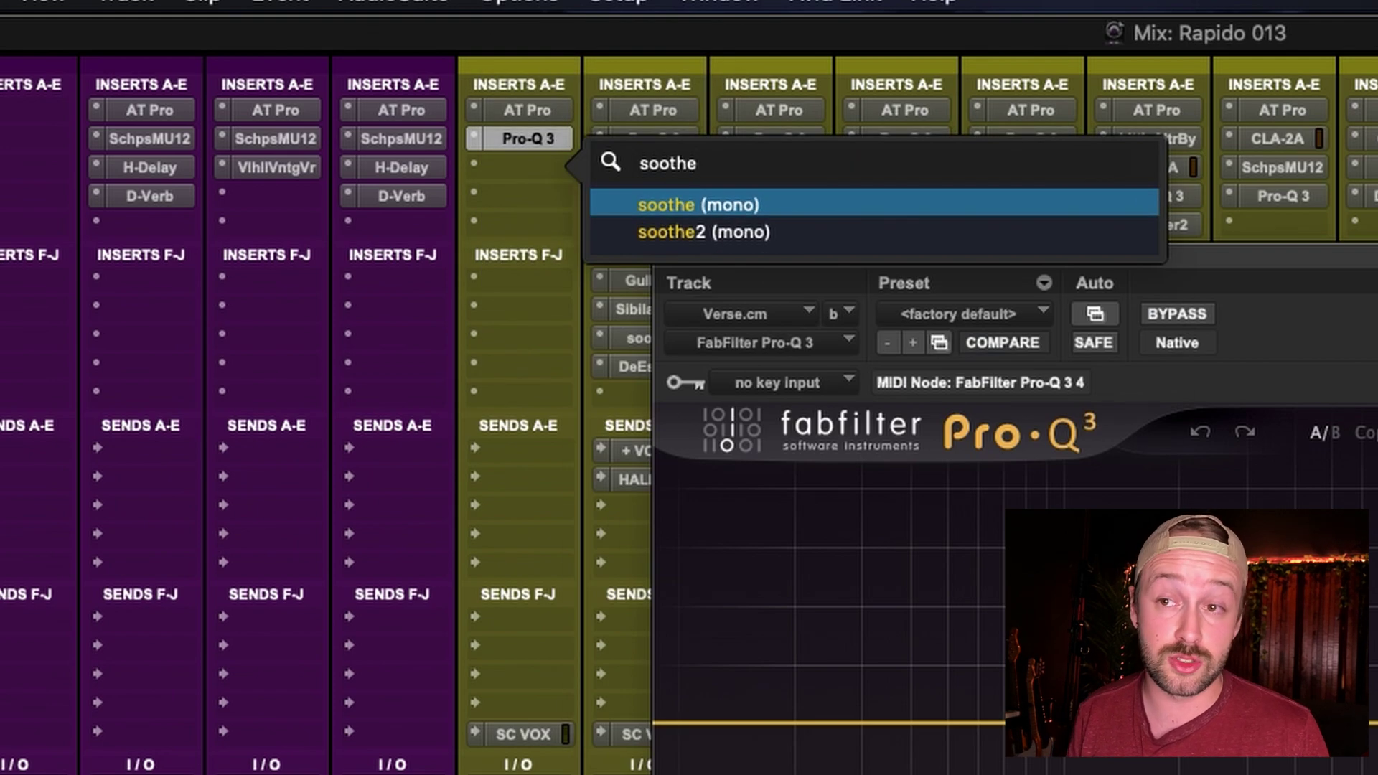
key("Down")
key("Return")
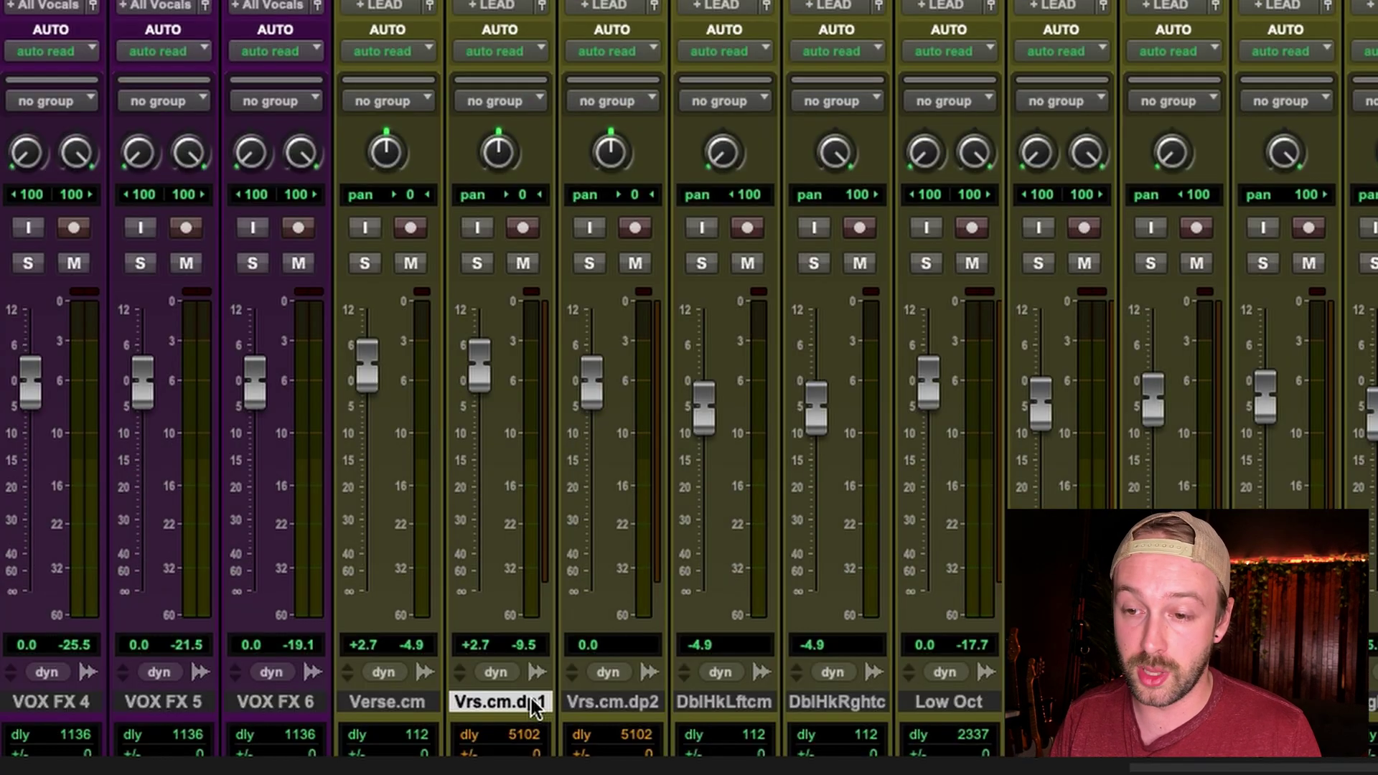
Start a Save Track Preset for the track and keep Avid as the category.
right_click(531, 699)
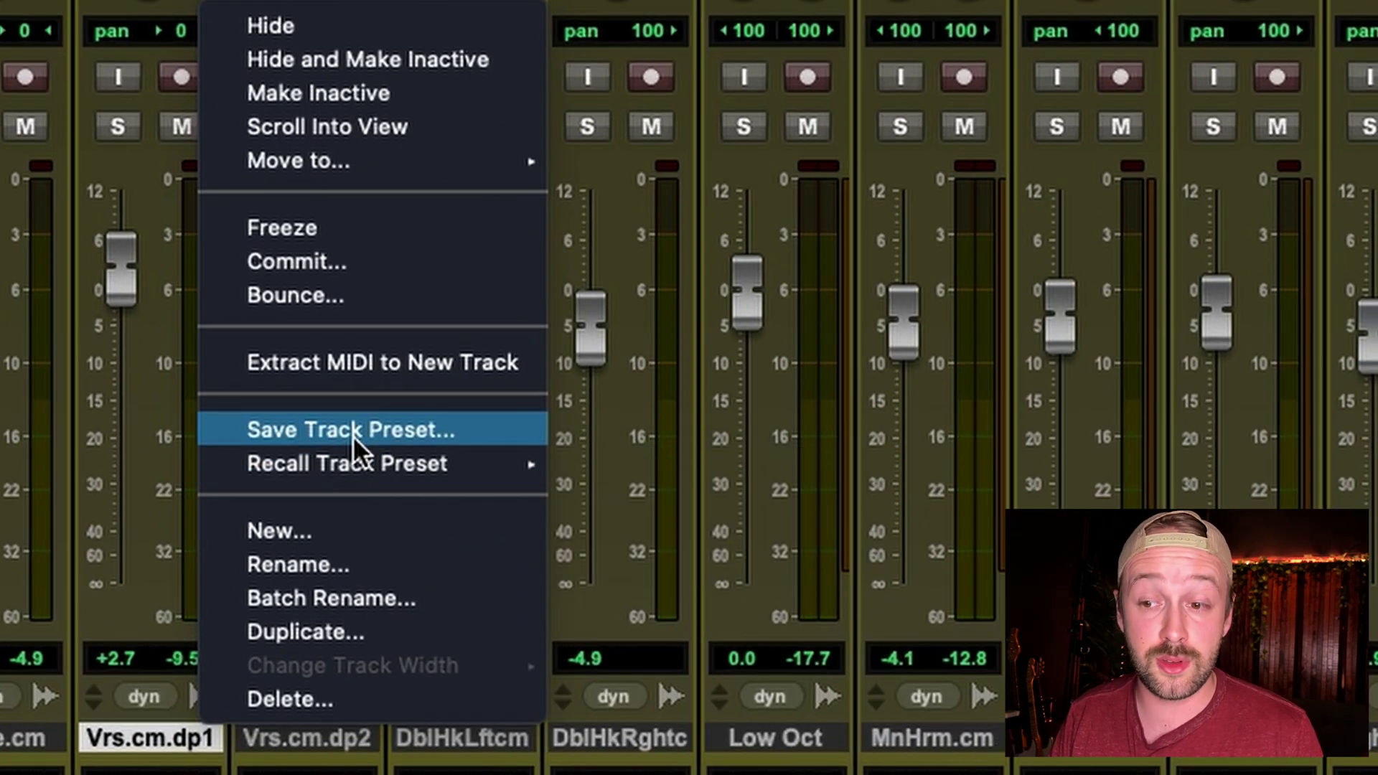
left_click(352, 430)
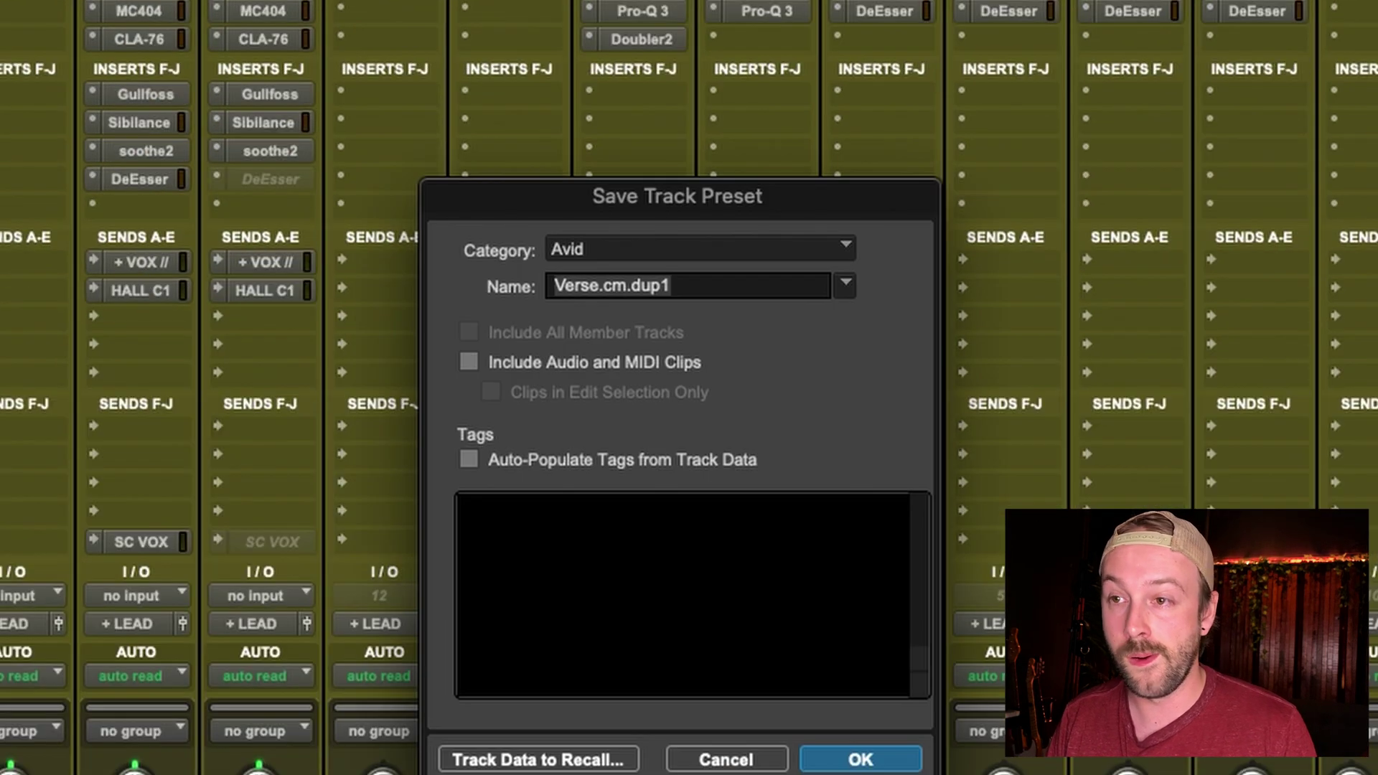
left_click(616, 251)
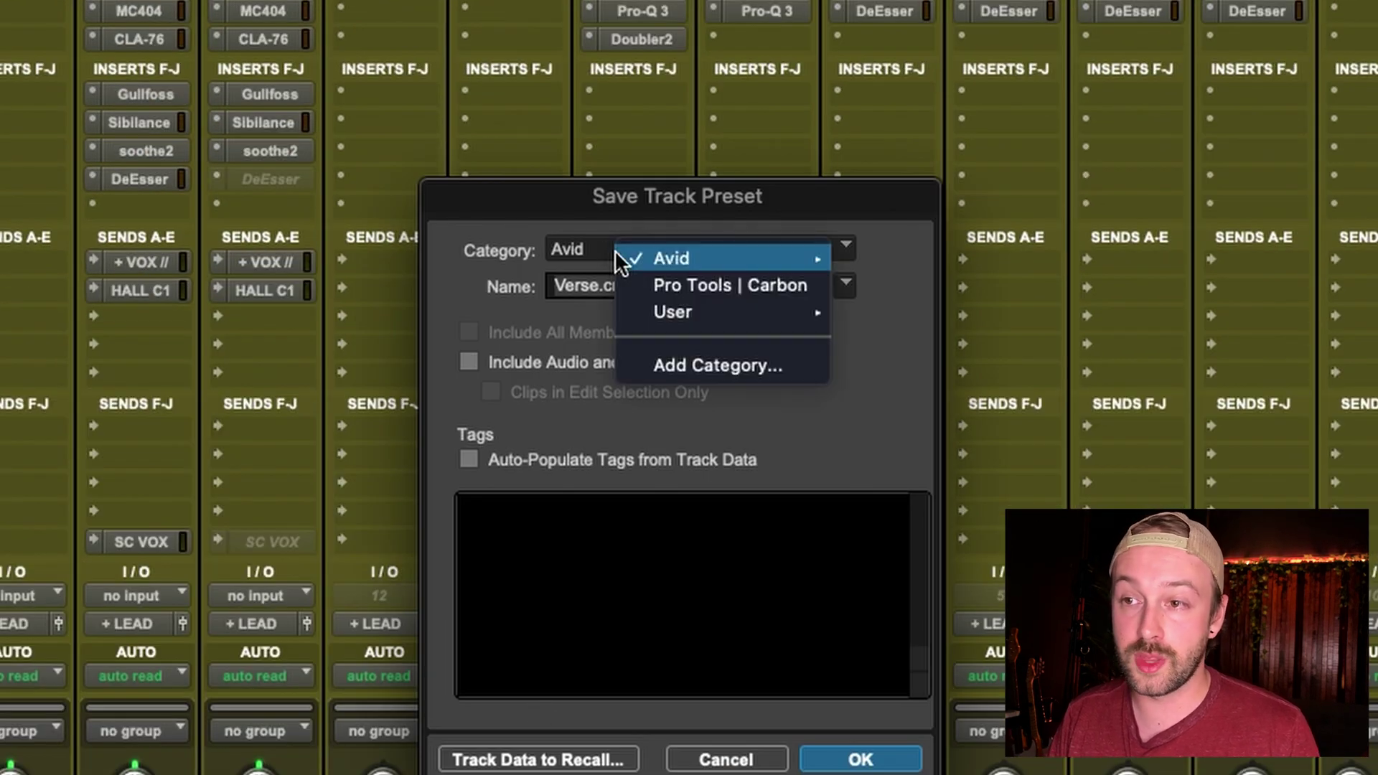
left_click(510, 298)
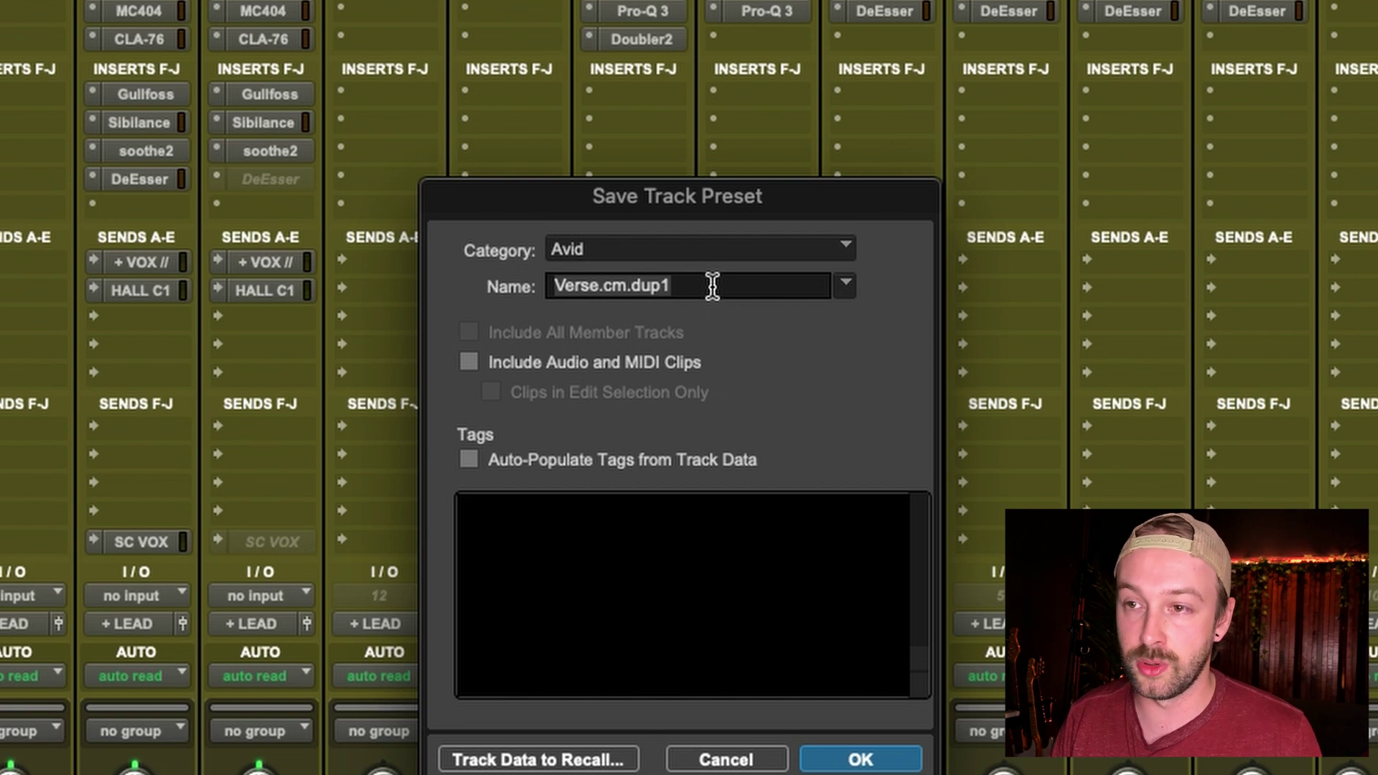
Replace the preset name with 'Jace Chorus Vocal', correcting typos, and save it.
left_click_drag(712, 284, 549, 284)
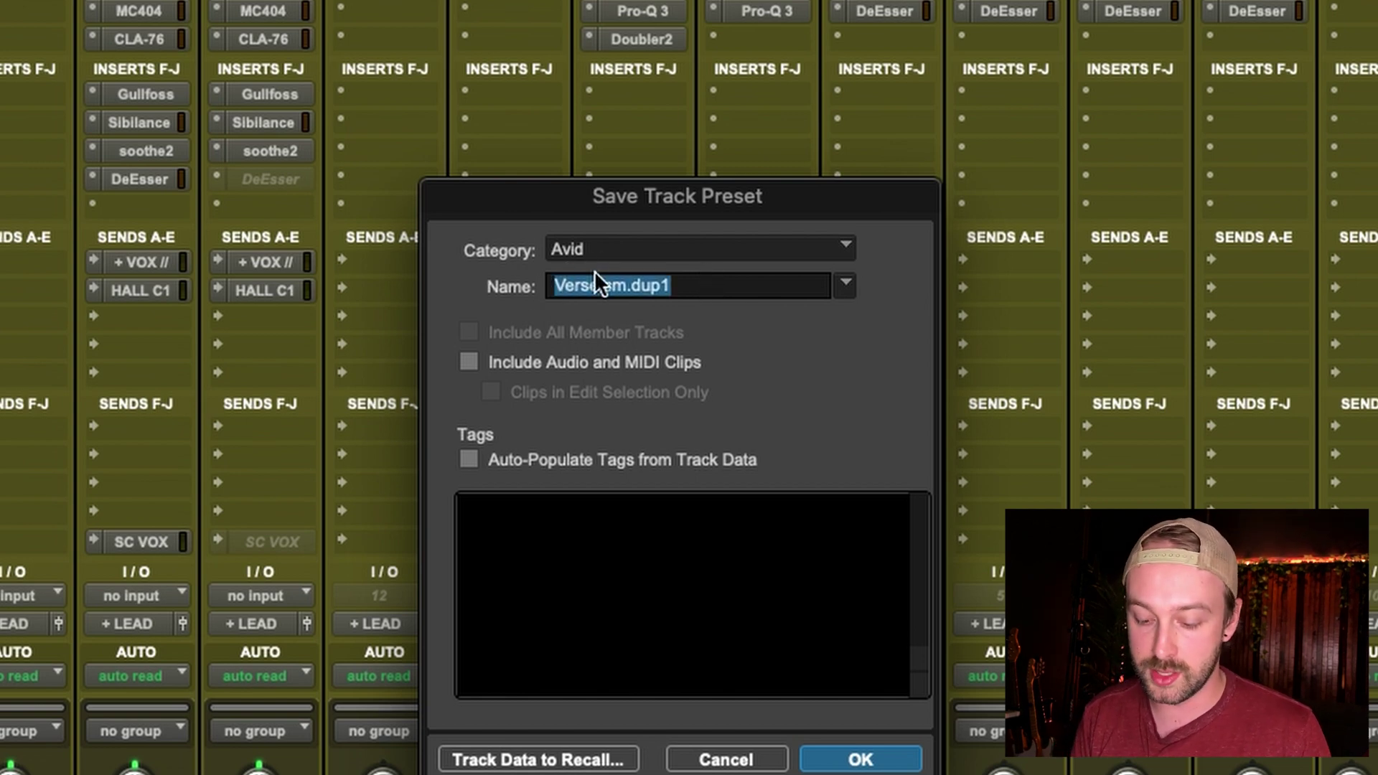
type("Ja")
key("BackSpace")
type("a")
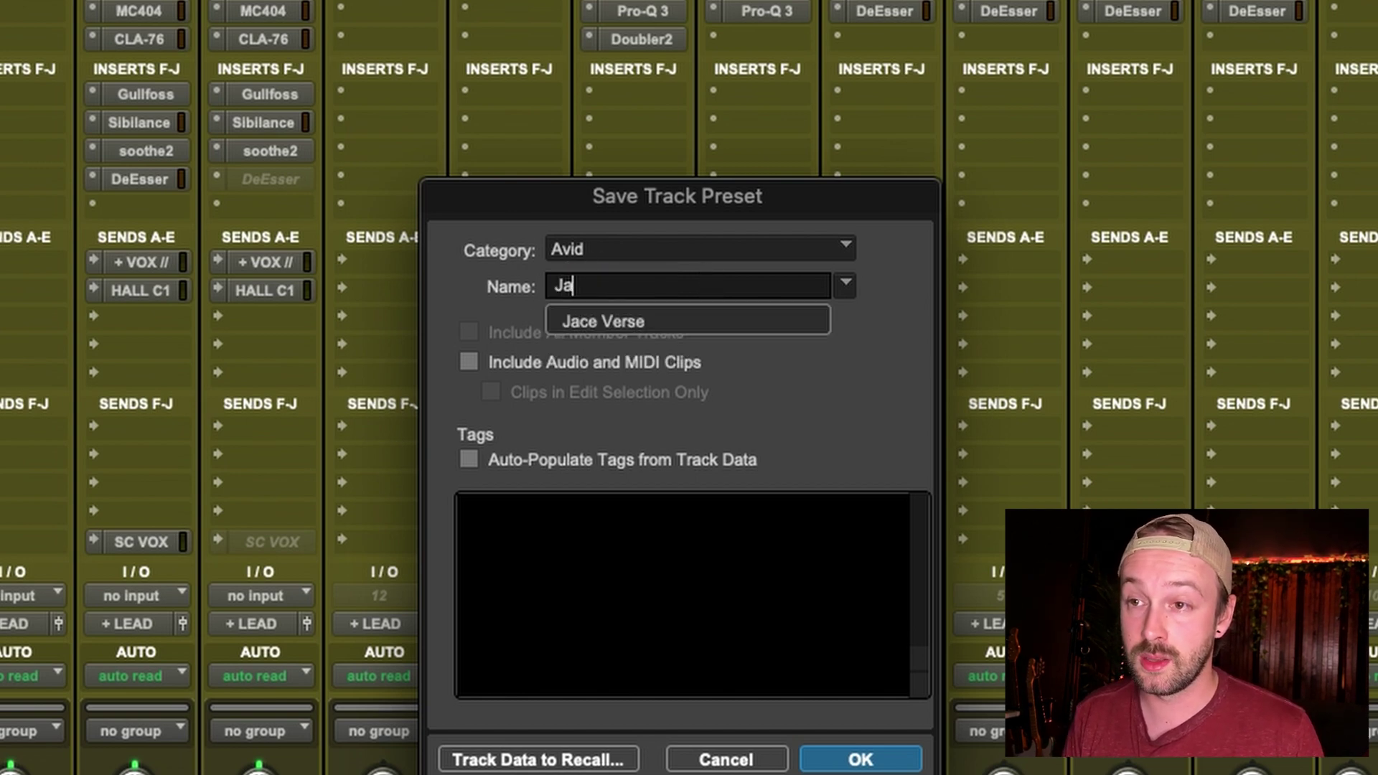
type("ce ")
type("Choe")
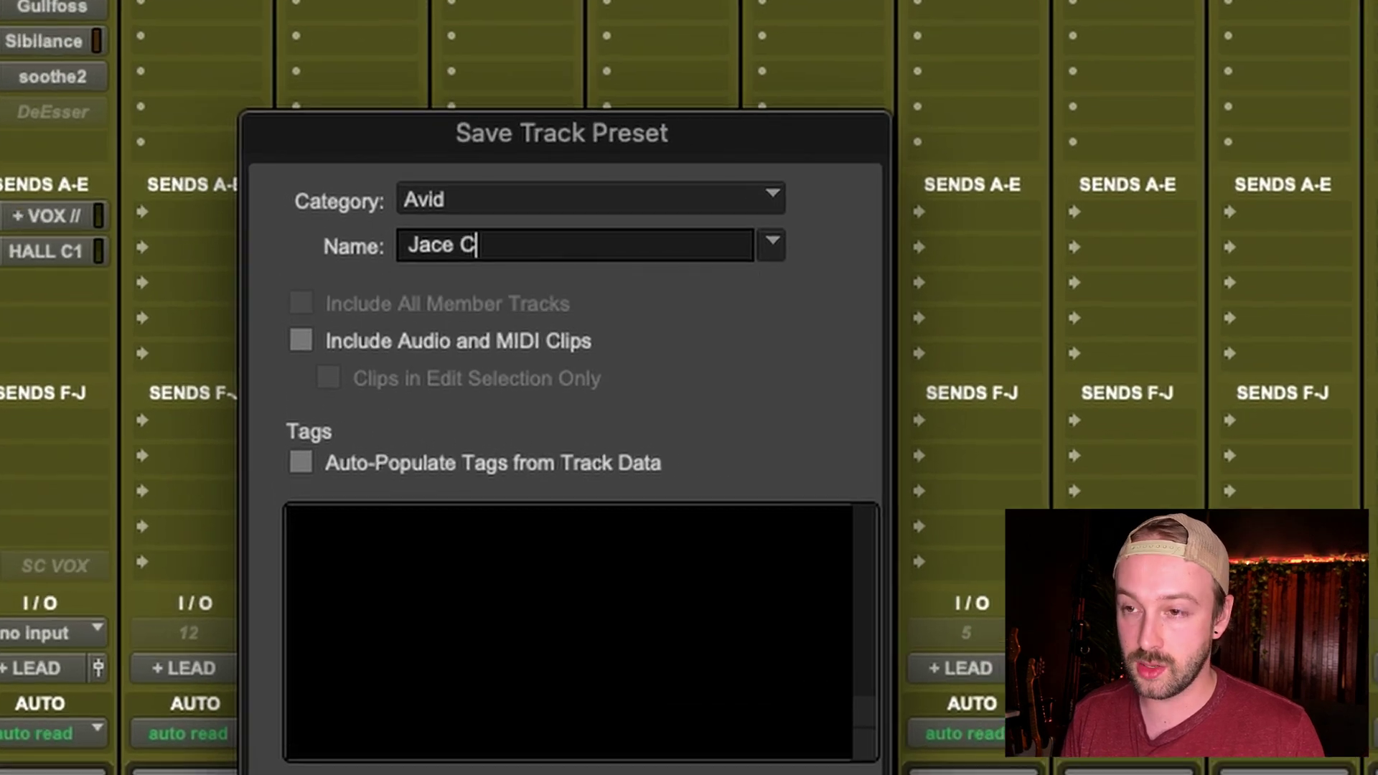
type("u")
key("BackSpace")
key("BackSpace")
type("rus Voc")
key("Return")
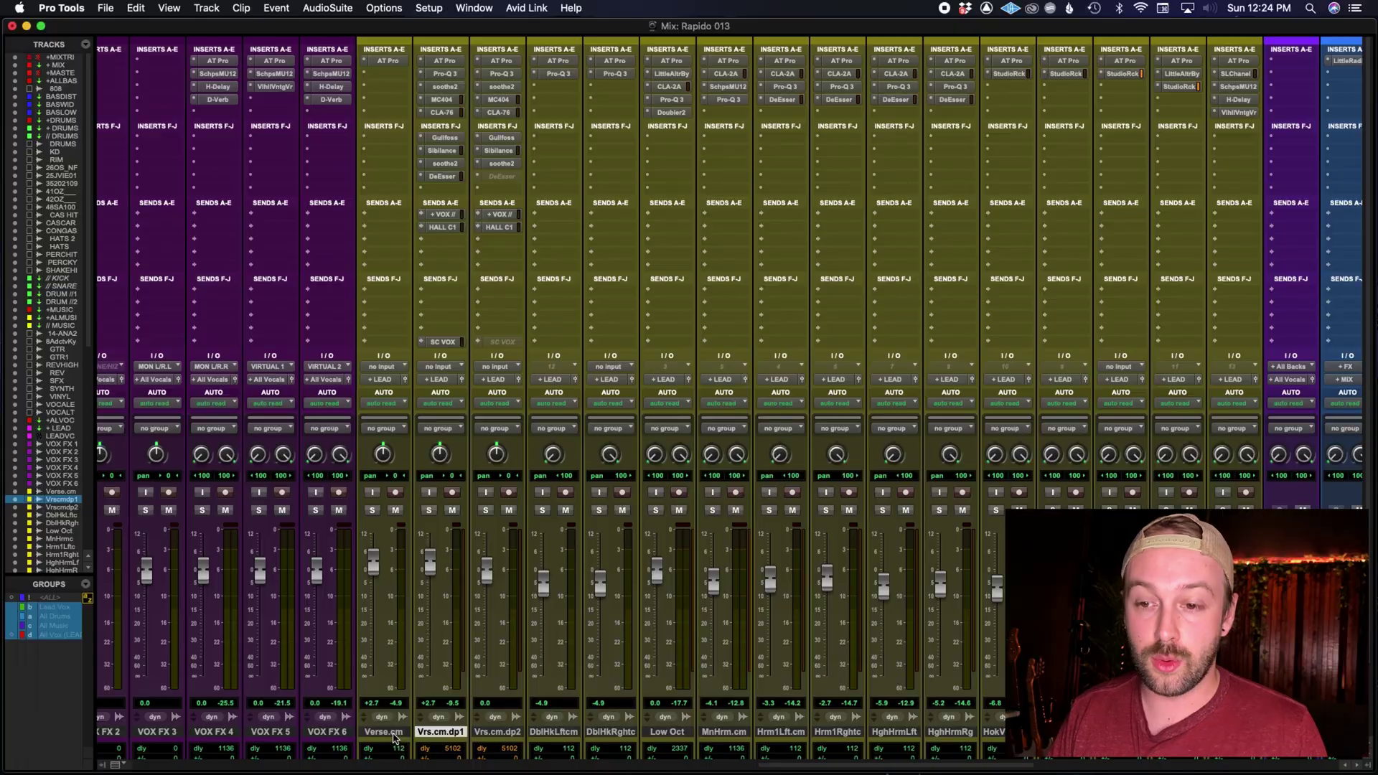
Select the Verse.cm track and turn on its Solo button in the mixer.
left_click(393, 731)
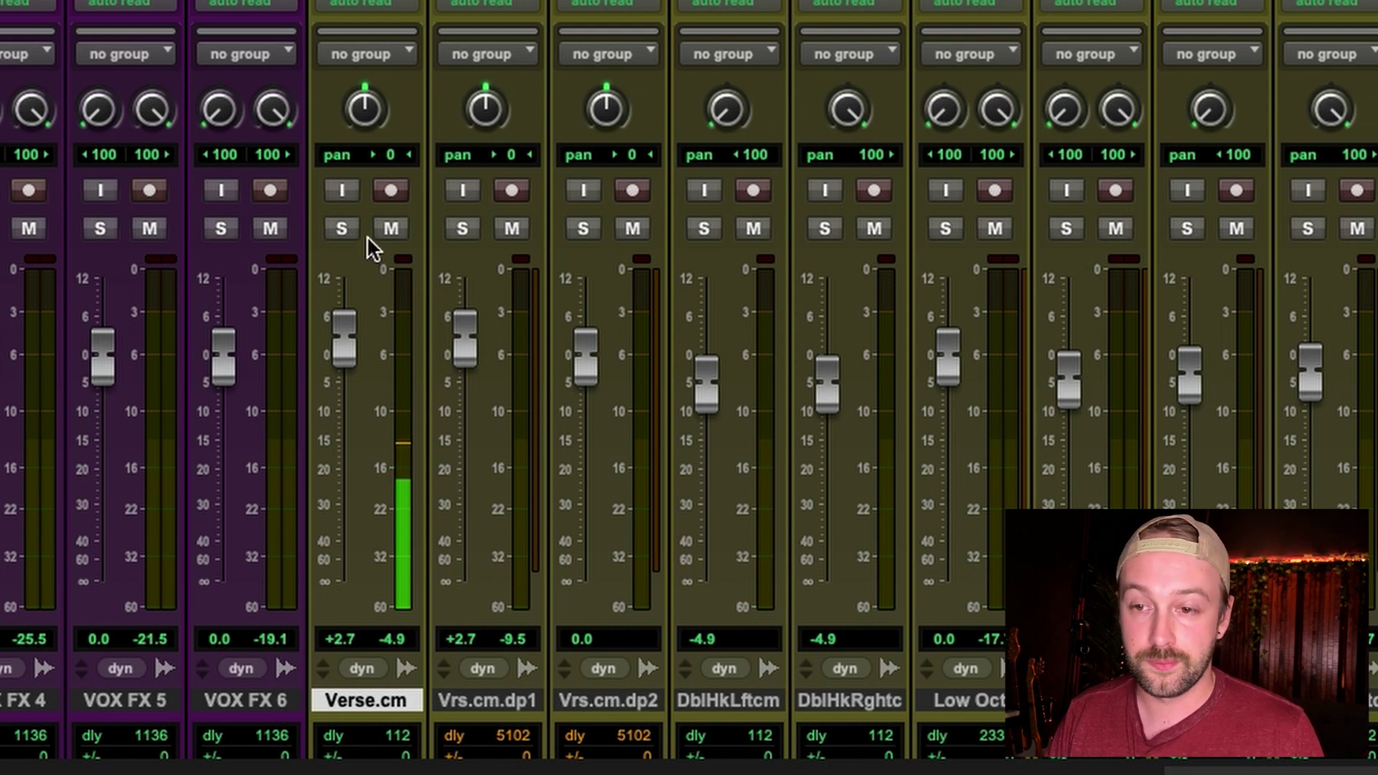
left_click(342, 228)
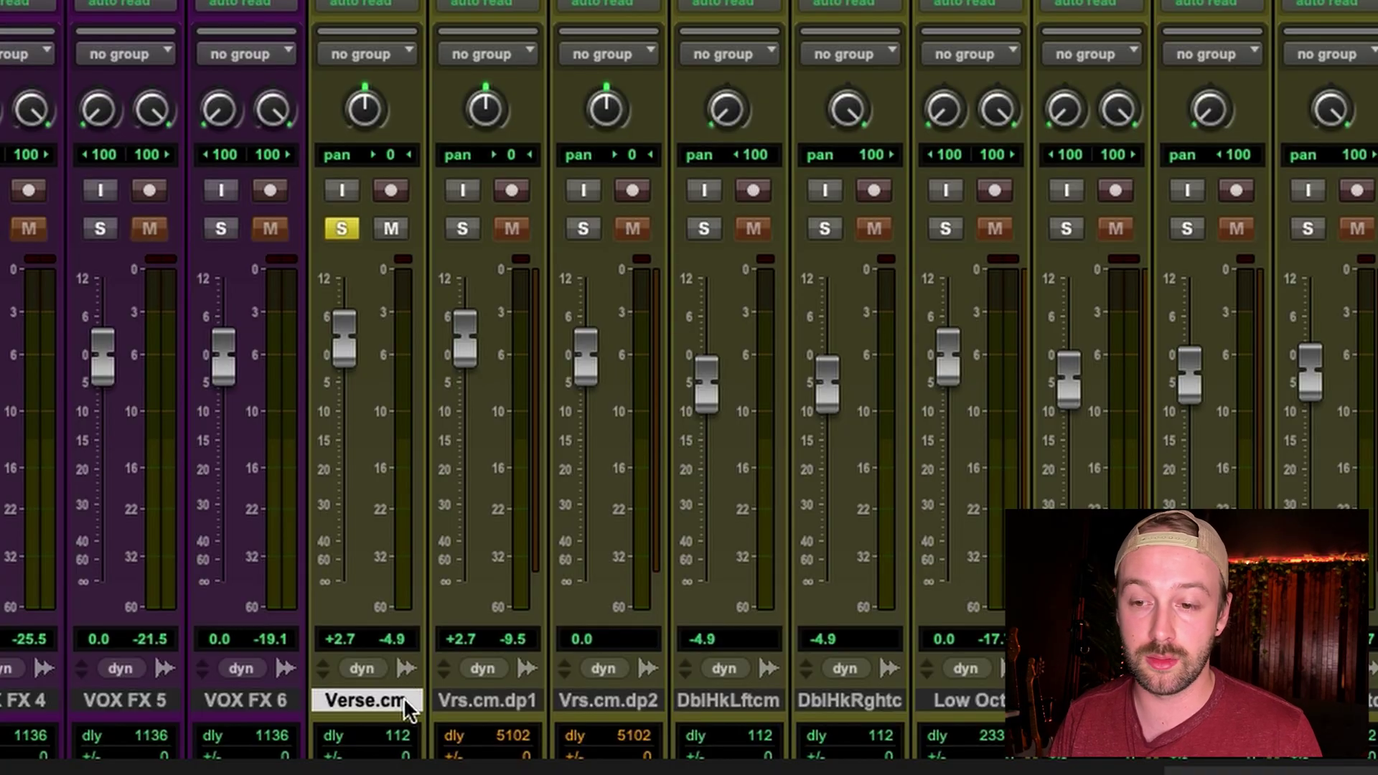
Recall the Avid > Jace Chorus Vocal track preset from the Verse.cm track's menu.
right_click(403, 696)
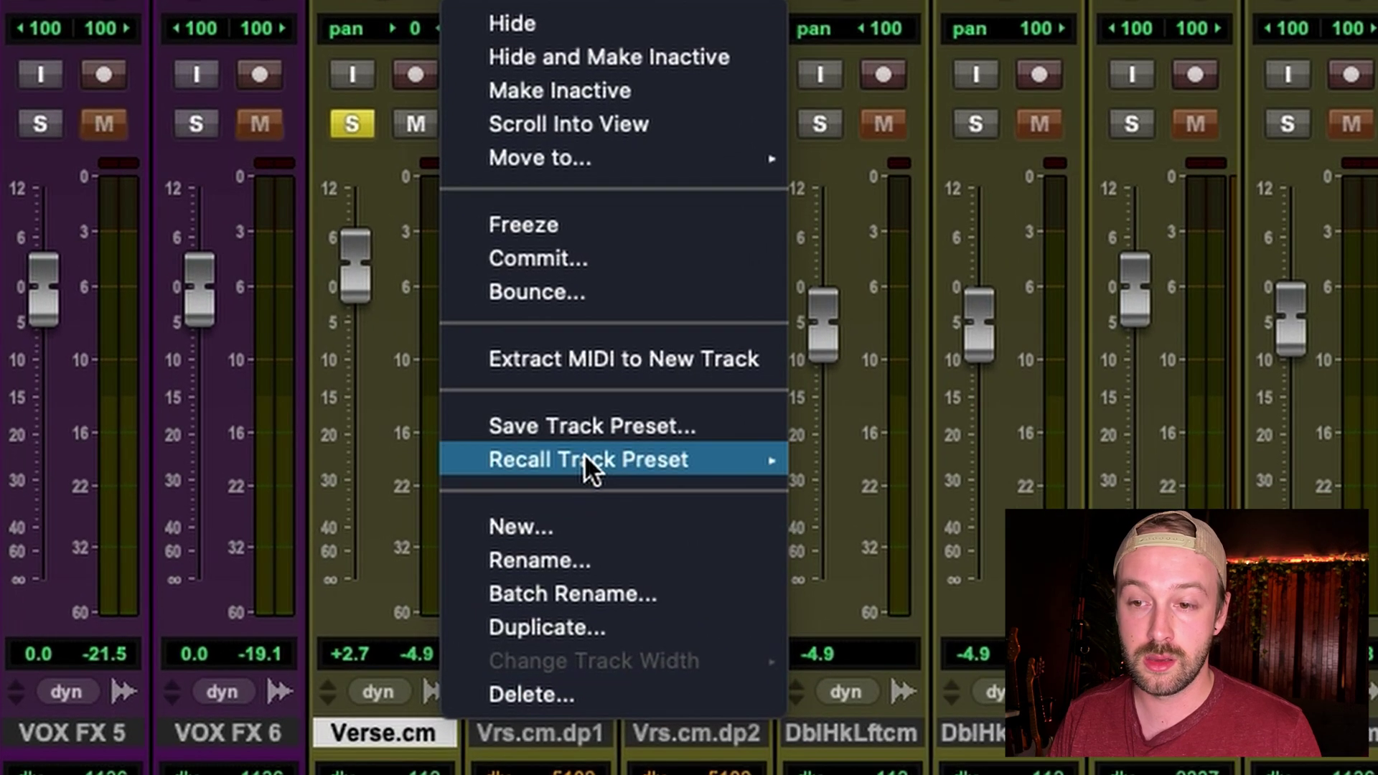
mouse_move(583, 454)
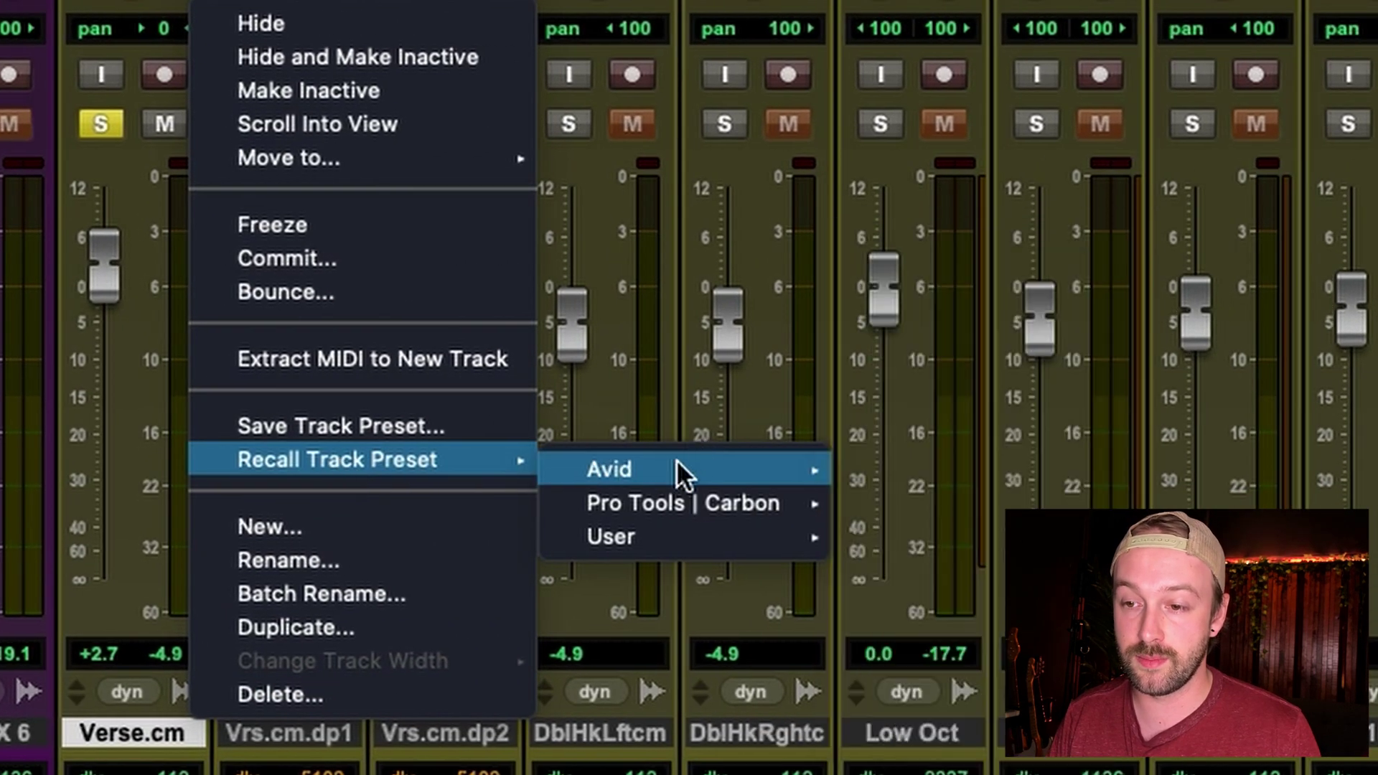
mouse_move(924, 465)
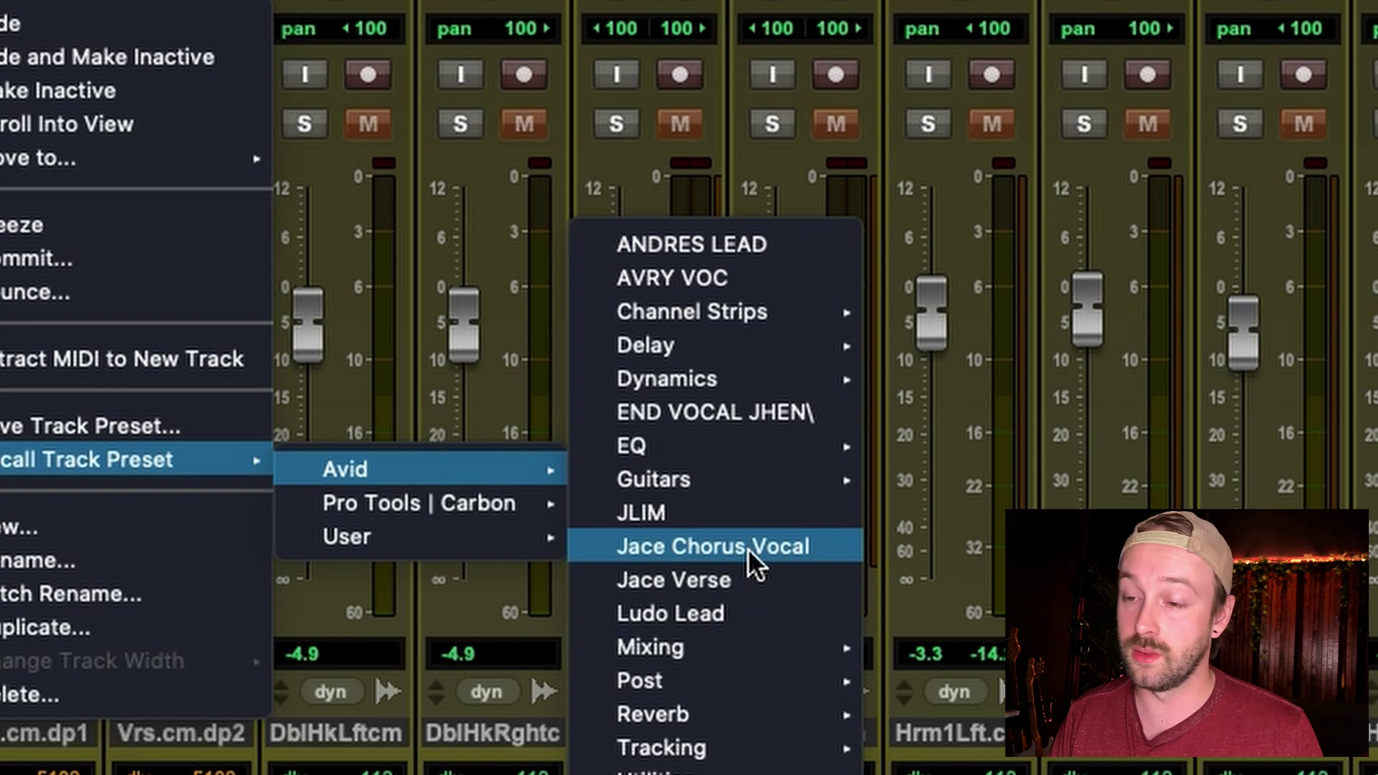
left_click(748, 548)
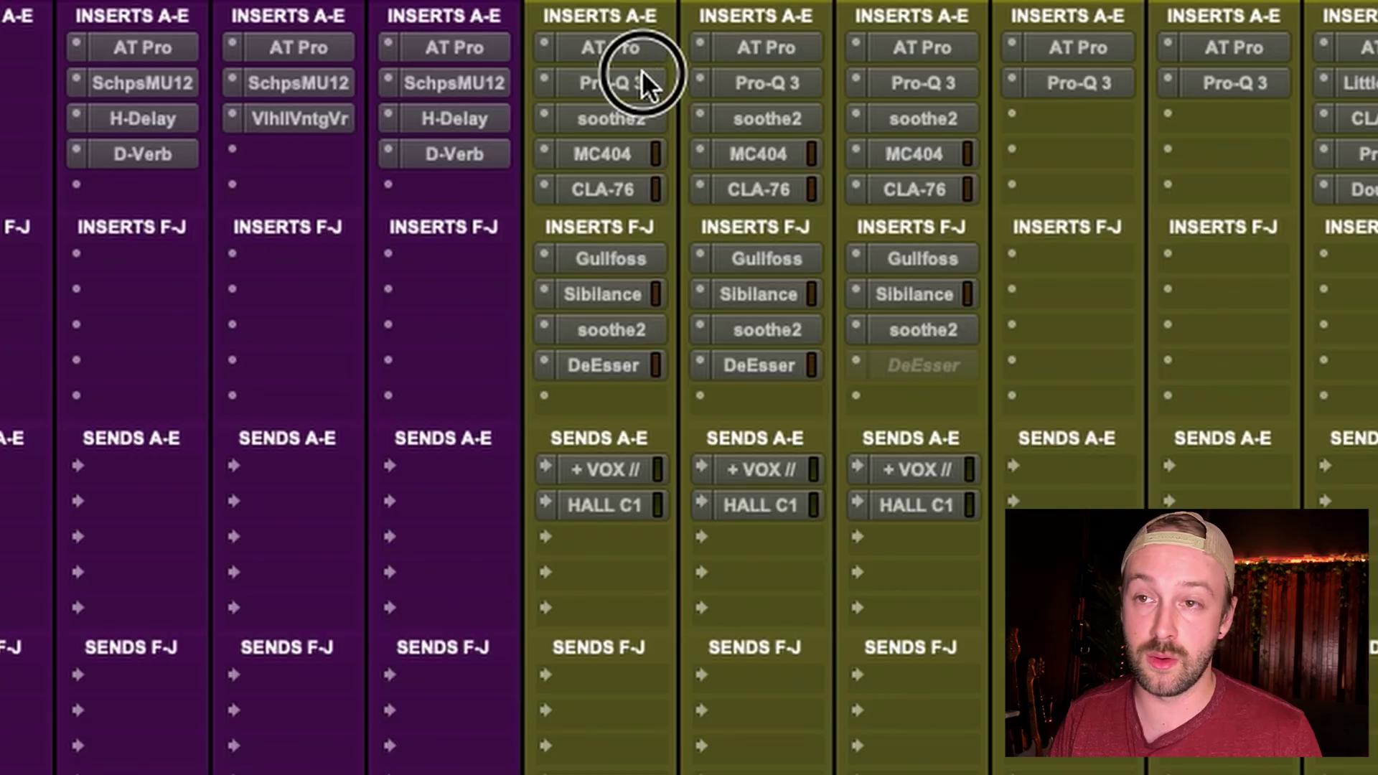
View Pro-Q 3, soothe2, MC404, CLA-76, Gullfoss, Sibilance and DeEsser, then the HALL C1 send level.
left_click(638, 75)
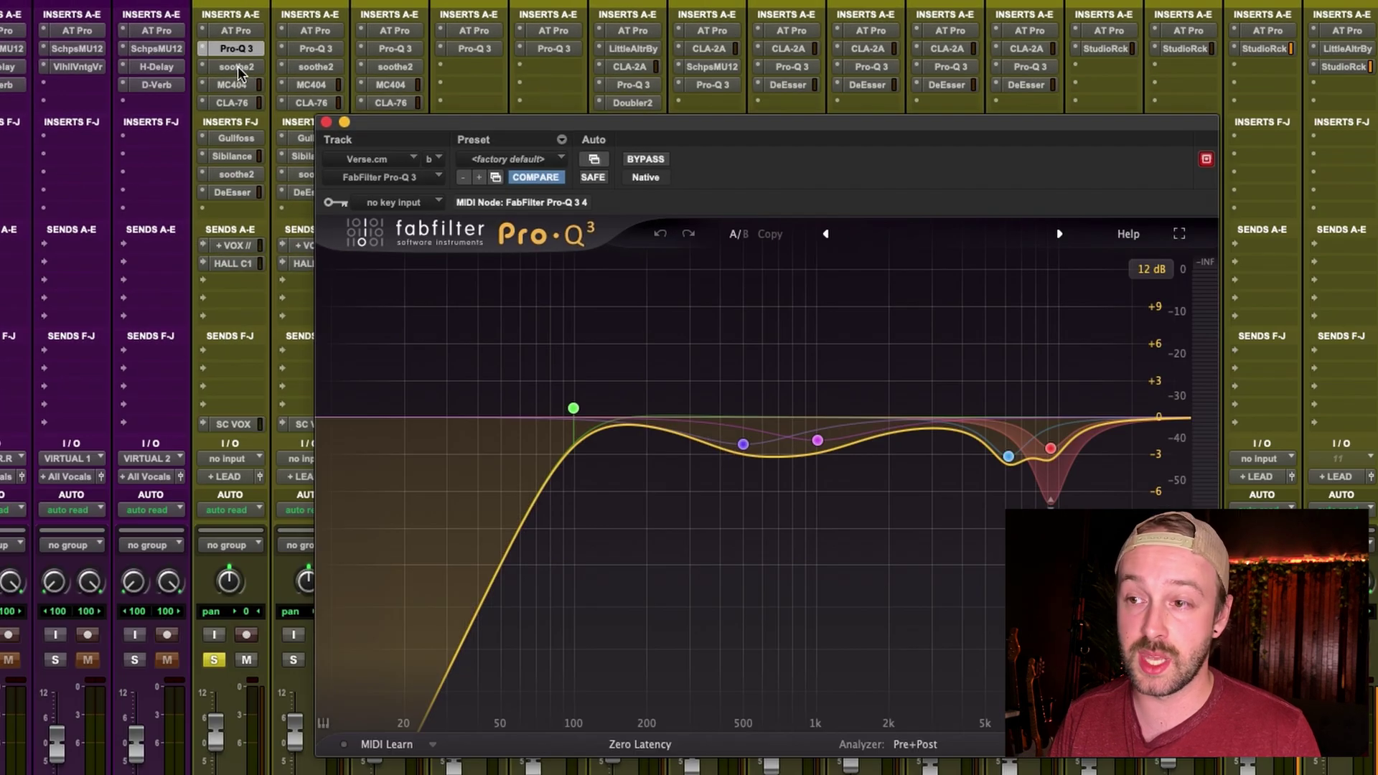
left_click(487, 102)
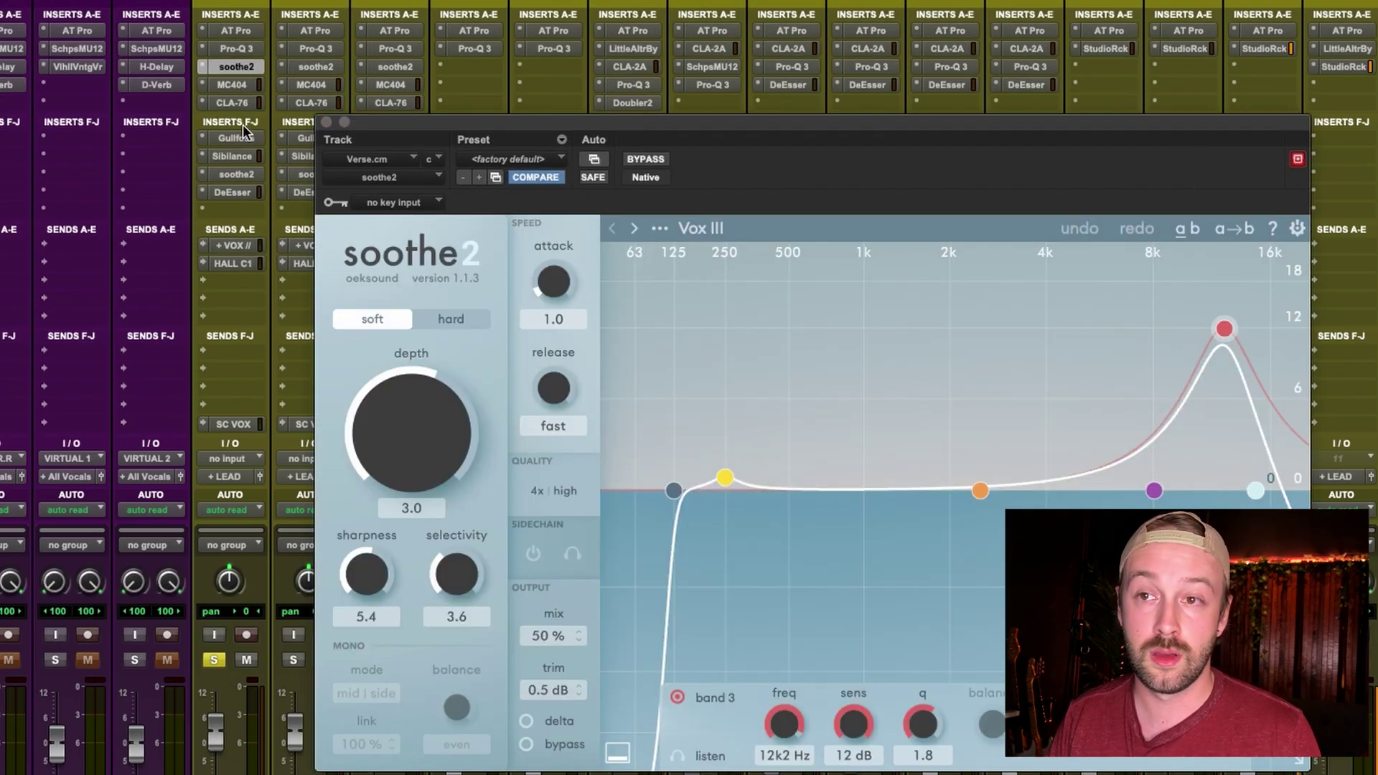
left_click(241, 85)
left_click(239, 102)
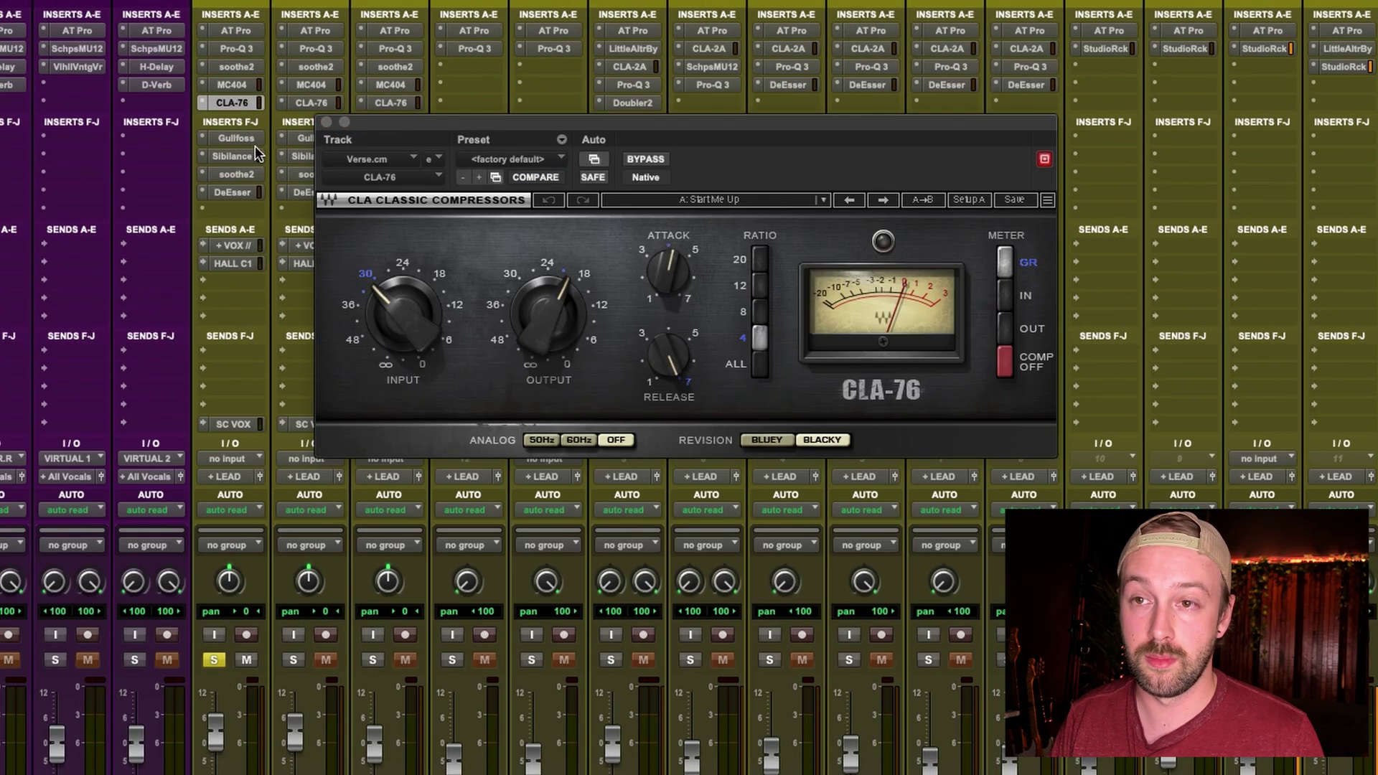
left_click(236, 139)
left_click(236, 157)
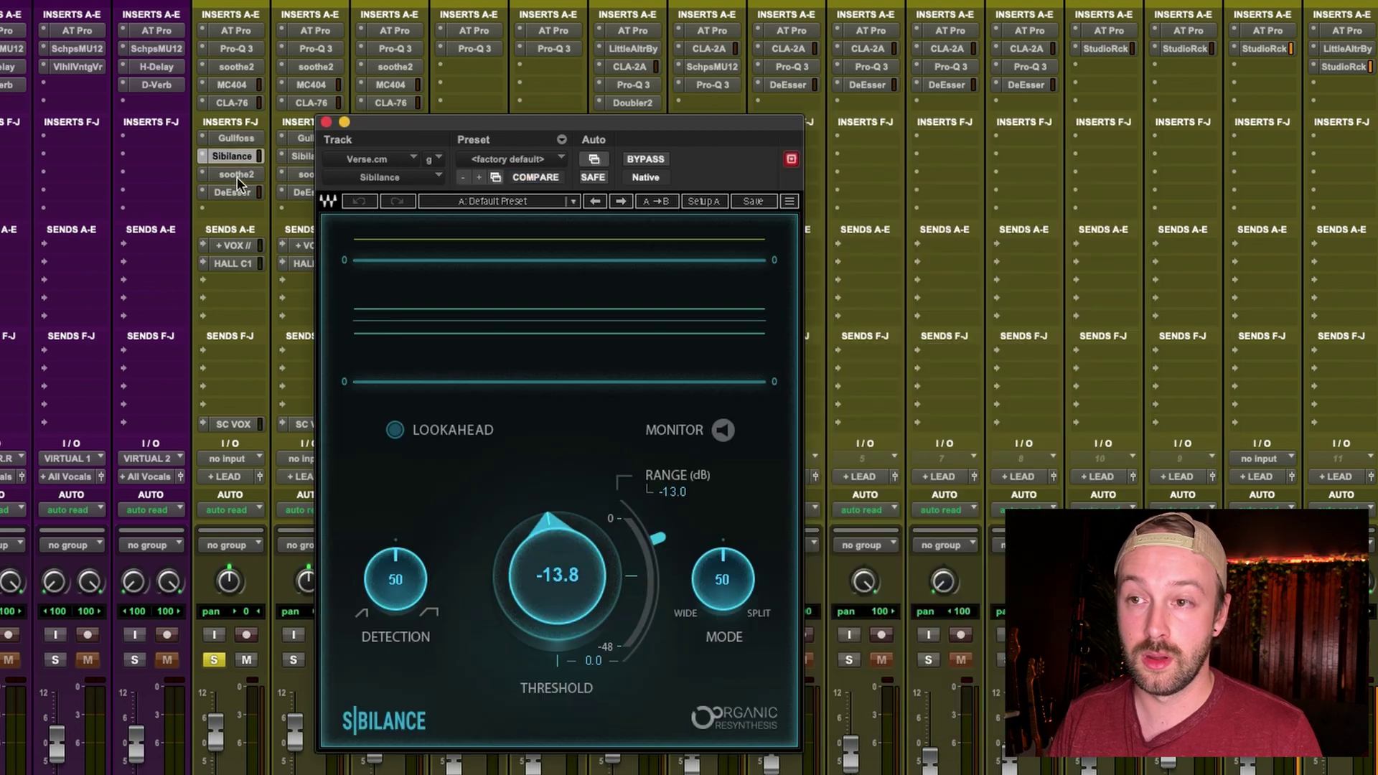
left_click(237, 175)
left_click(240, 192)
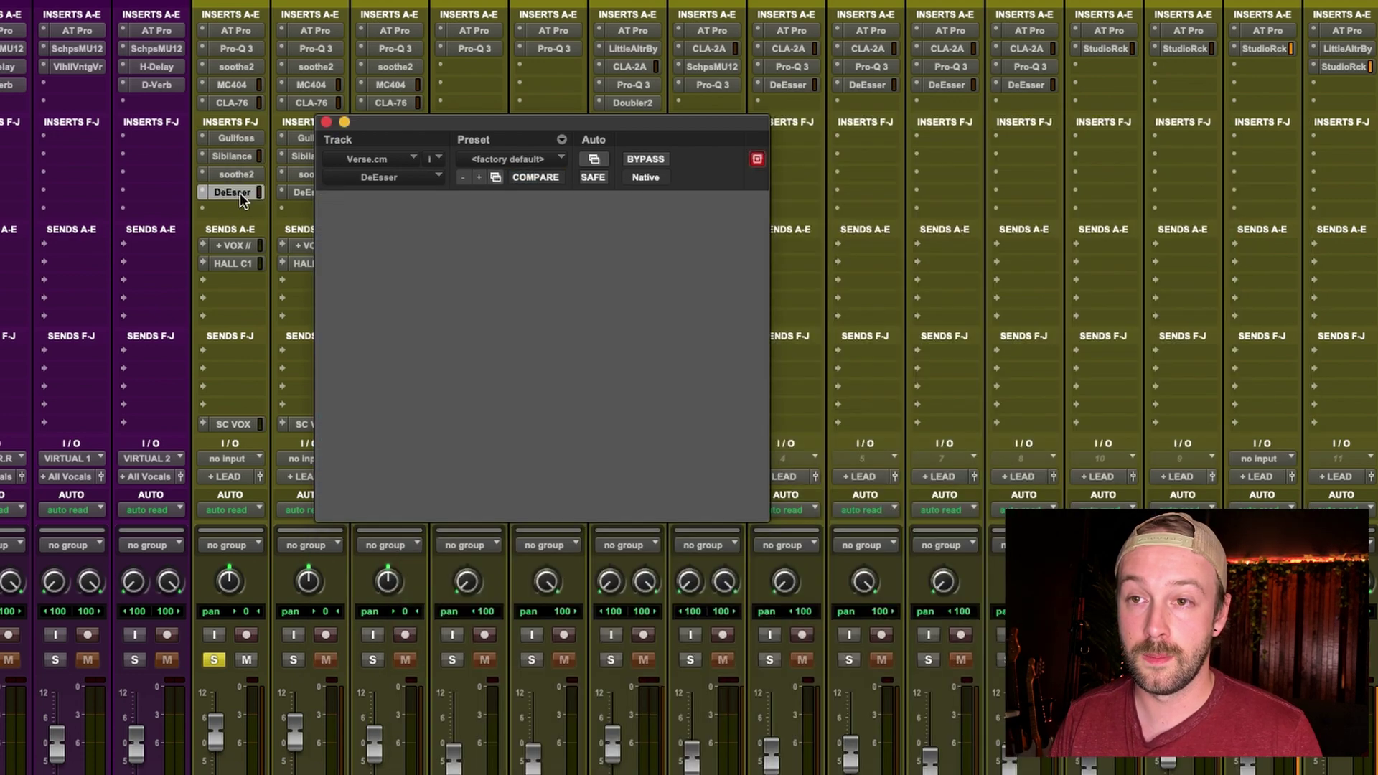
left_click(234, 263)
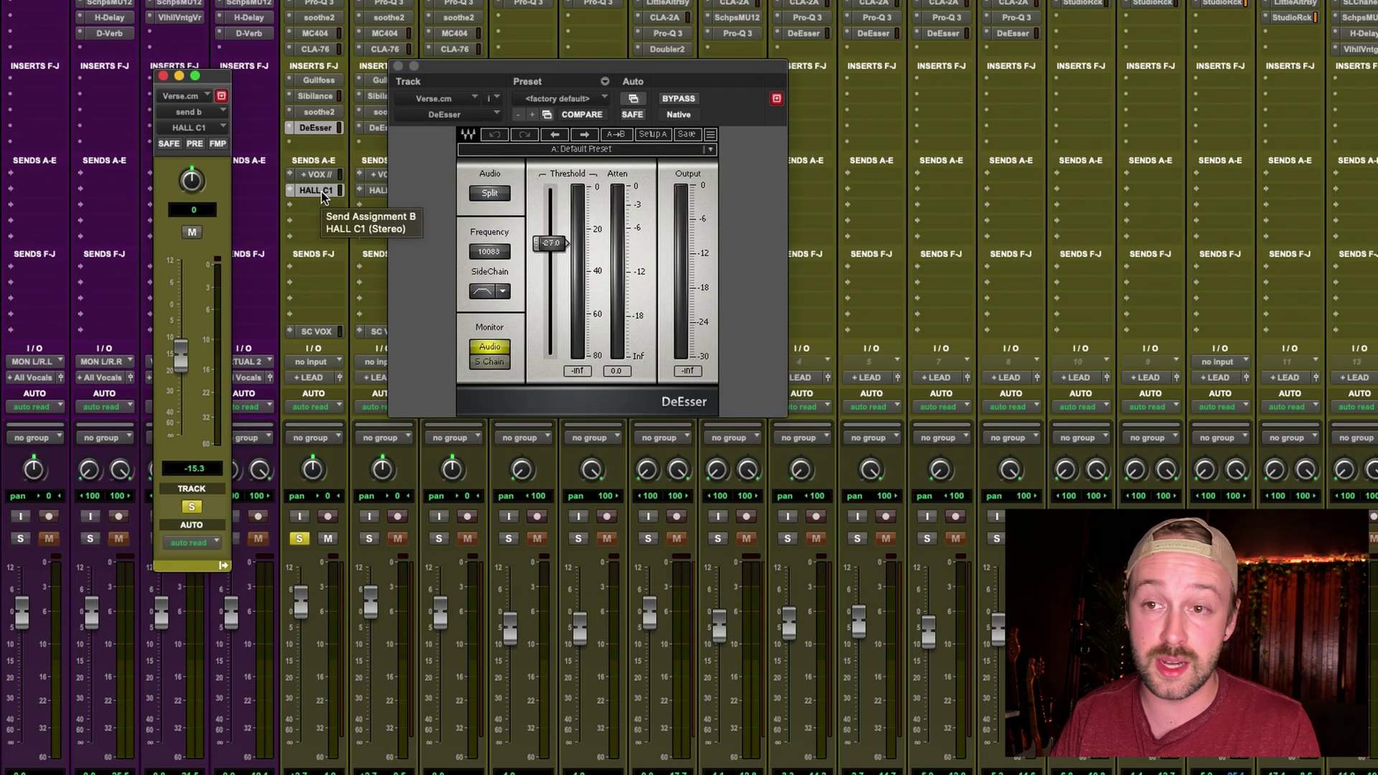
Close the DeEsser window, check the SC VOX send fader, then close the send window.
left_click(398, 66)
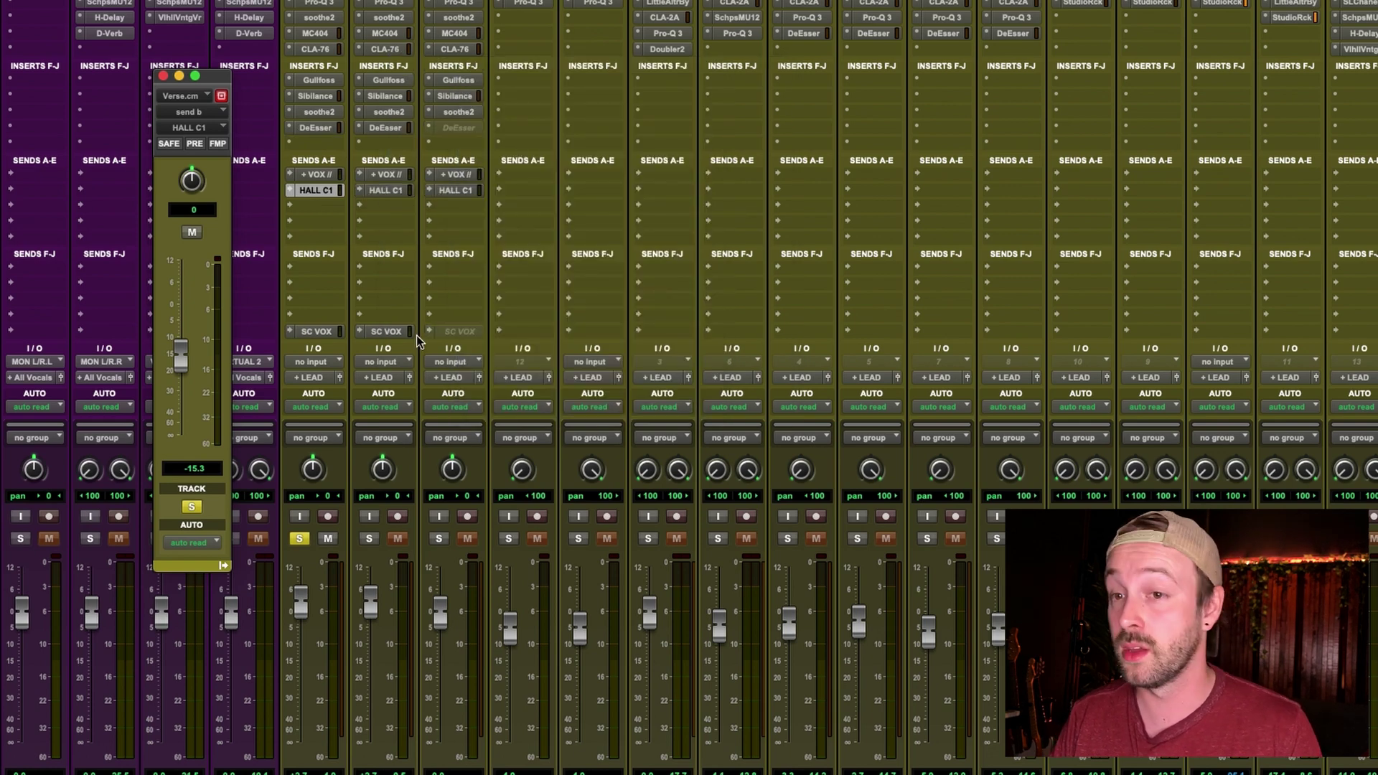
left_click(325, 332)
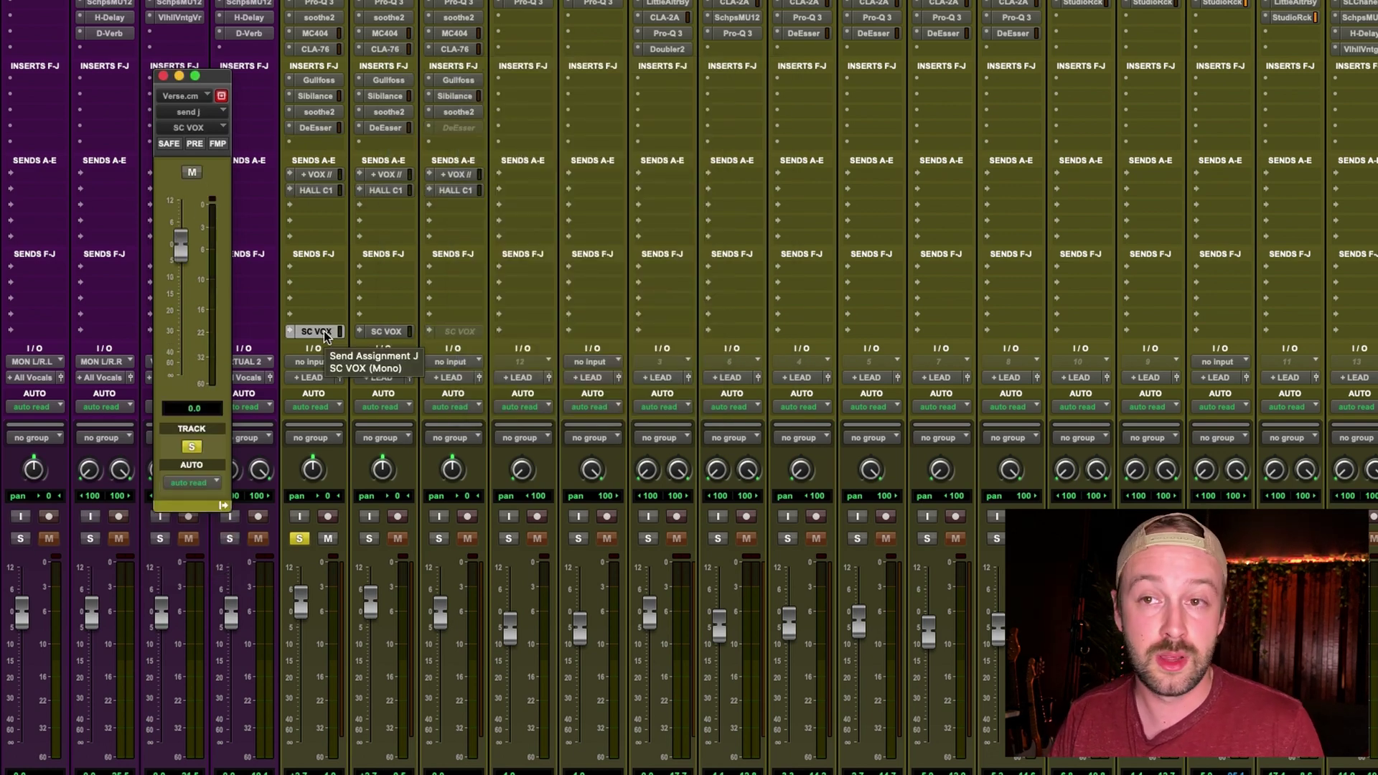
left_click(162, 76)
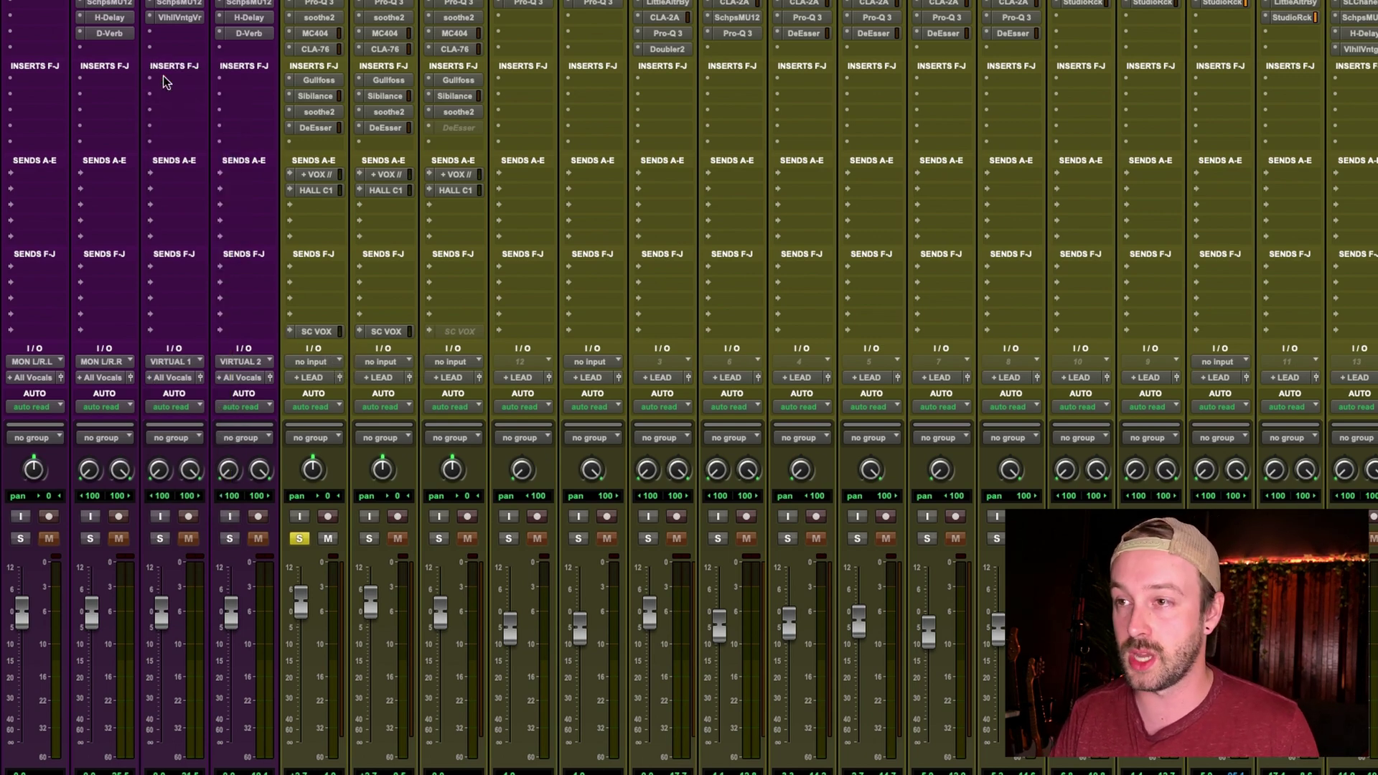